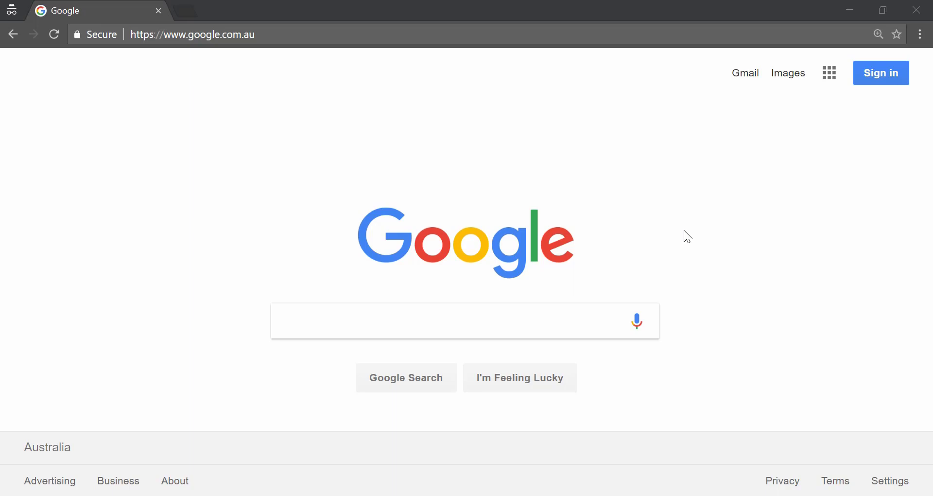
Search Google for "jdk 10" and open Oracle's Java SE Development Kit 10 downloads page.
{"action": "left_click", "coordinate": [510, 332]}
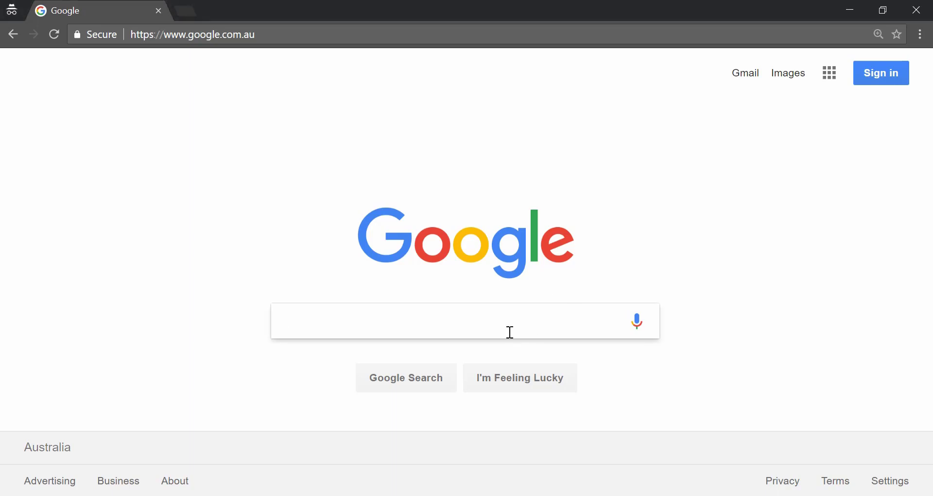
{"action": "type", "text": "jdk 10"}
{"action": "key", "text": "Return"}
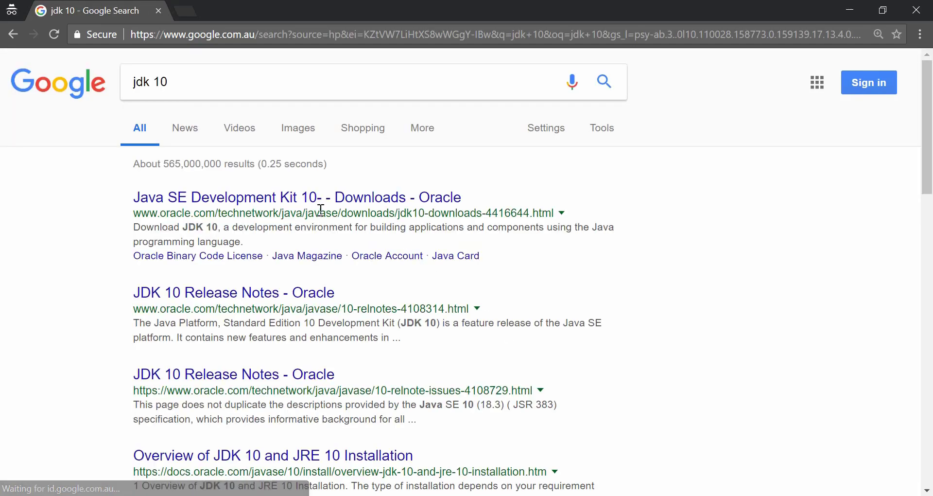
{"action": "left_click", "coordinate": [318, 198]}
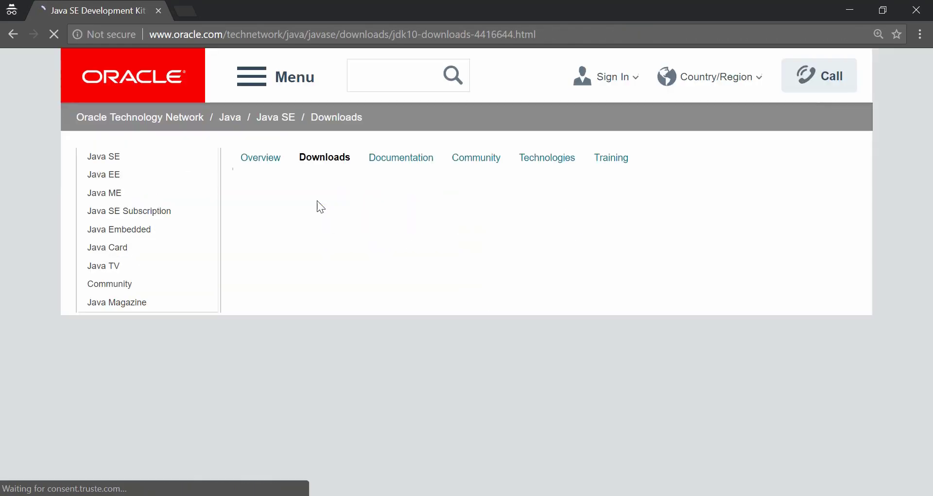
Accept the Oracle license agreement for Java SE Development Kit 10.0.2.
{"action": "scroll", "coordinate": [330, 214], "scroll_direction": "down", "scroll_amount": 5}
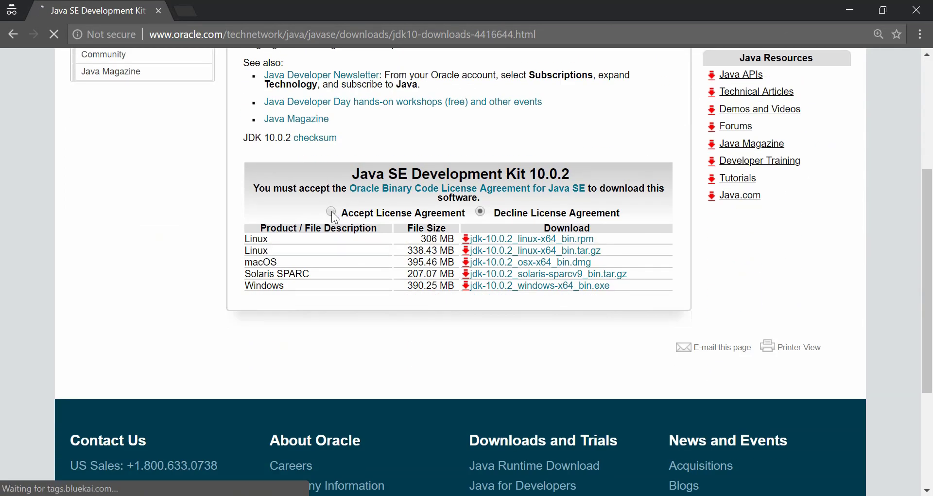
{"action": "left_click", "coordinate": [331, 212]}
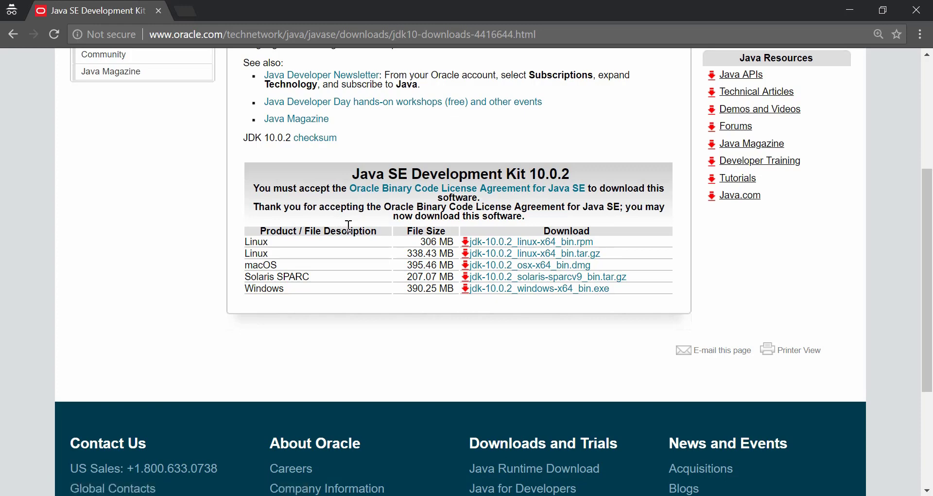
{"action": "scroll", "coordinate": [350, 221], "scroll_direction": "up", "scroll_amount": 1}
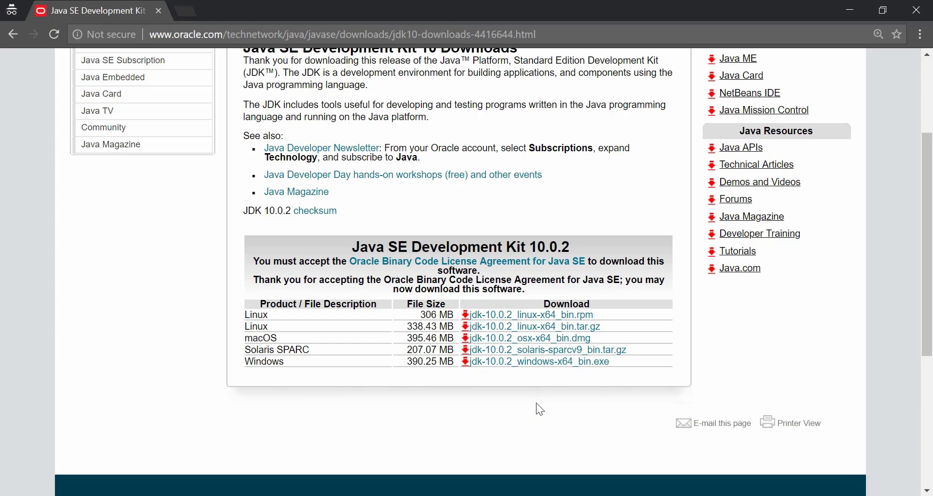
Check the computer's system type in the This PC properties, and close the system and File Explorer windows.
{"action": "key", "text": "super+e"}
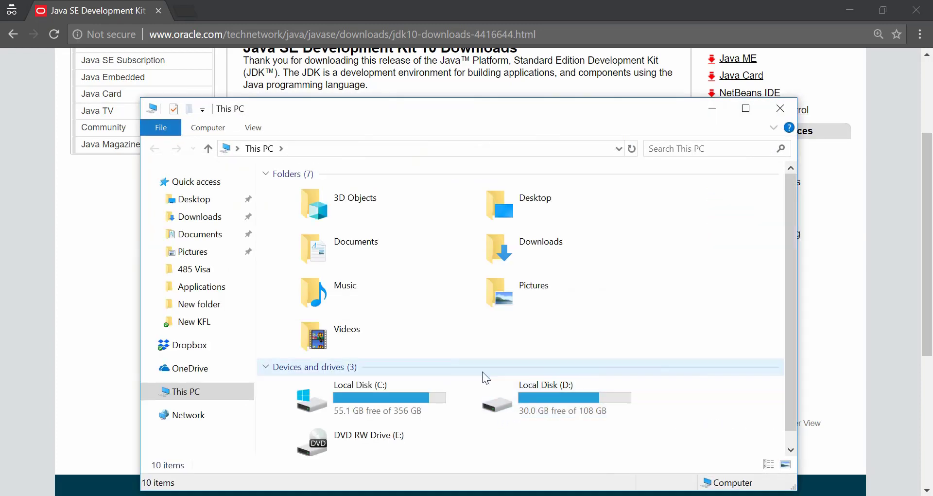
{"action": "right_click", "coordinate": [198, 400]}
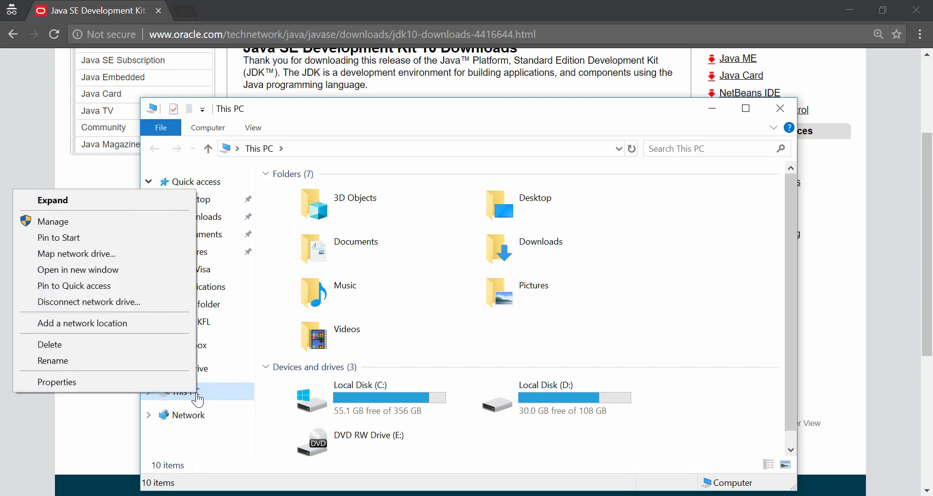
{"action": "left_click", "coordinate": [170, 382]}
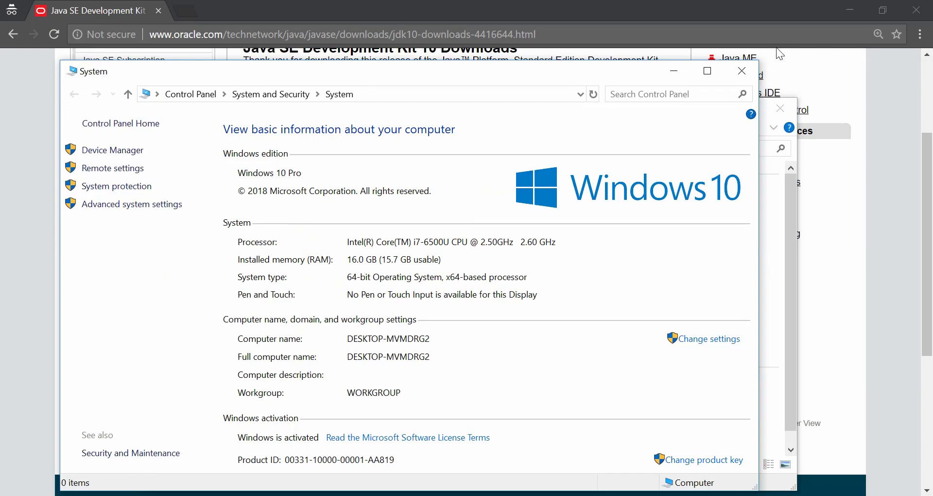
{"action": "left_click", "coordinate": [755, 71]}
{"action": "left_click", "coordinate": [776, 104]}
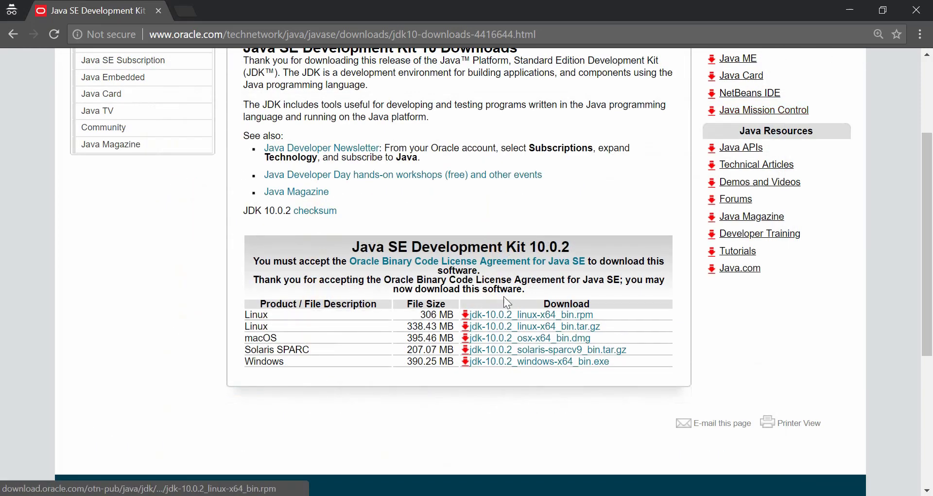
Download the Windows installer jdk-10.0.2_windows-x64_bin.exe and keep the file despite the browser's security warning.
{"action": "left_click", "coordinate": [534, 364]}
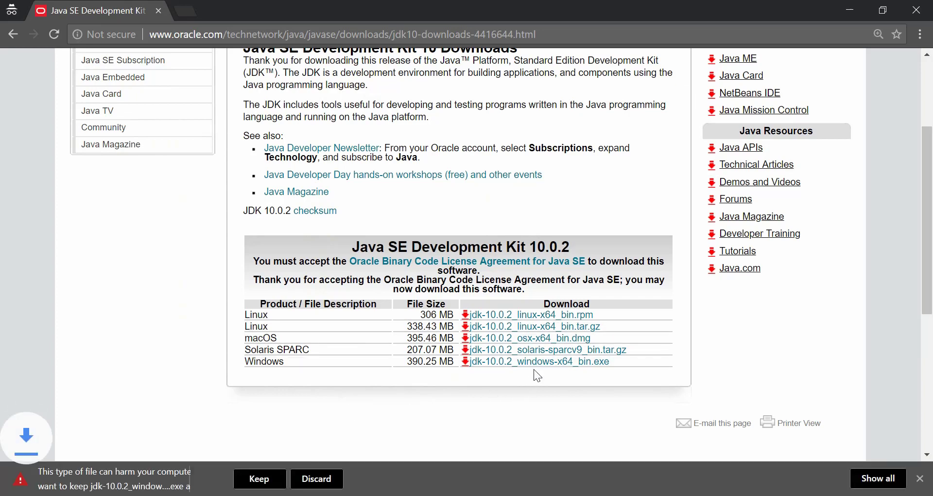
{"action": "left_click", "coordinate": [259, 480]}
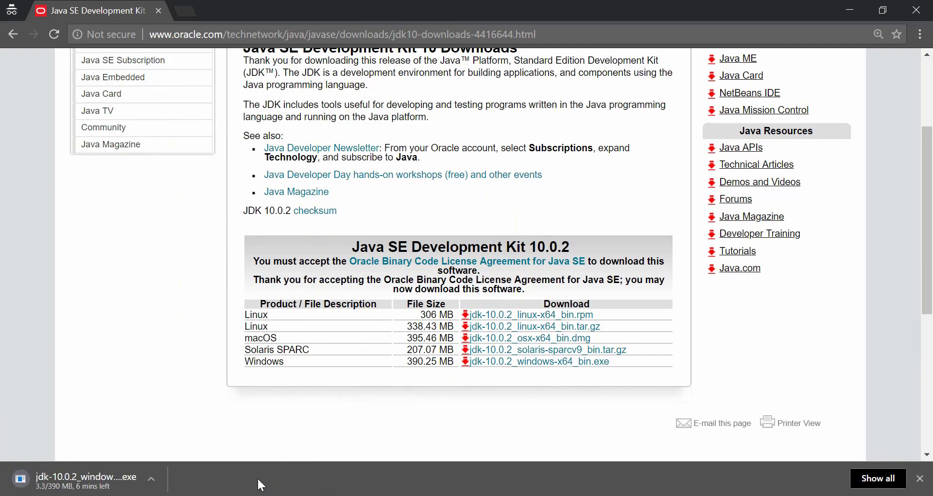
{"action": "scroll", "coordinate": [233, 383], "scroll_direction": "down", "scroll_amount": 3}
{"action": "scroll", "coordinate": [189, 423], "scroll_direction": "up", "scroll_amount": 6}
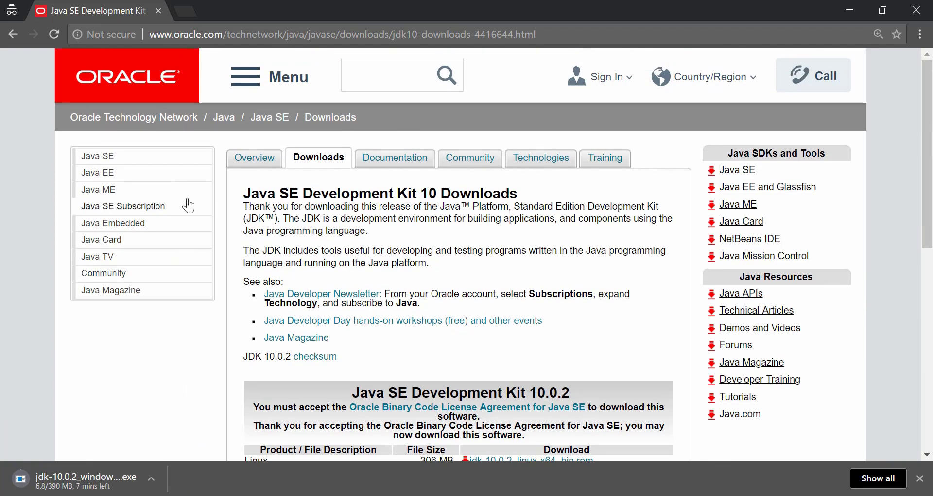
Search for "jdk 32 bit" in a new browser tab and open Oracle's Java SE Development Kit 8 downloads page.
{"action": "left_click", "coordinate": [189, 11]}
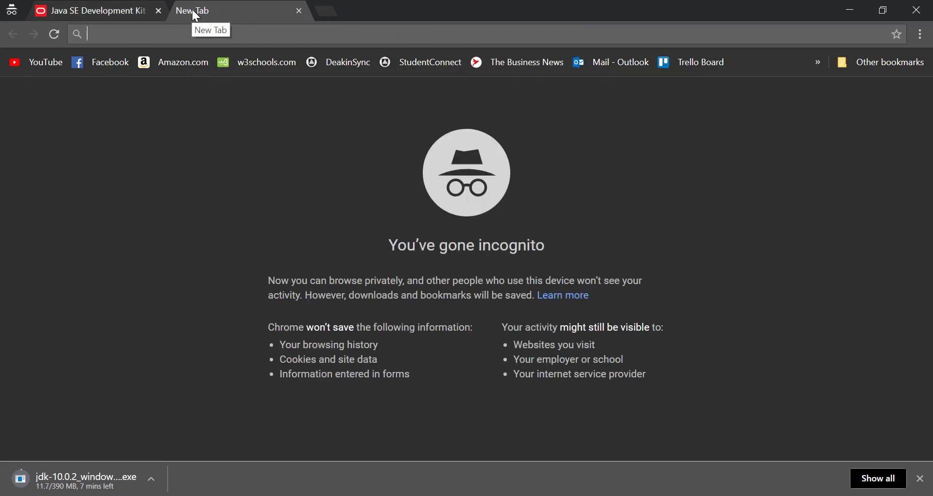
{"action": "type", "text": "id"}
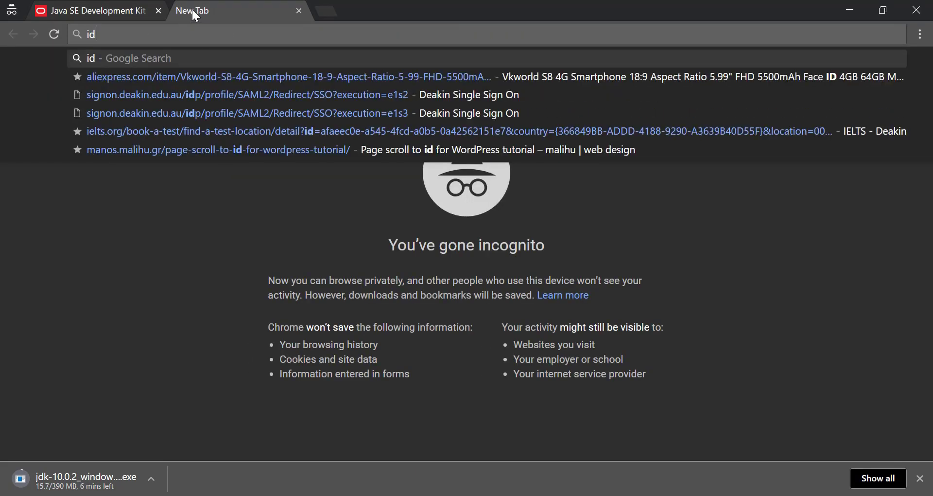
{"action": "key", "text": "BackSpace"}
{"action": "key", "text": "BackSpace"}
{"action": "type", "text": "jdk 31"}
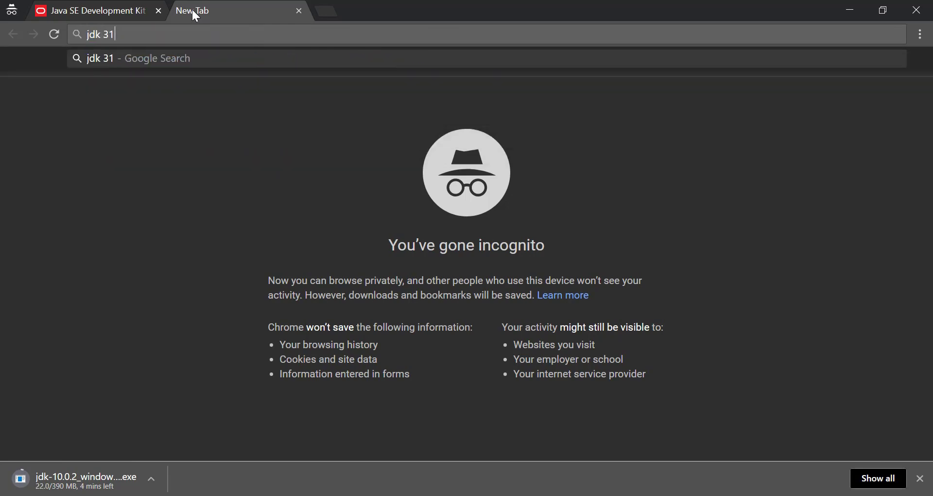
{"action": "key", "text": "BackSpace"}
{"action": "type", "text": "2 bit"}
{"action": "key", "text": "Return"}
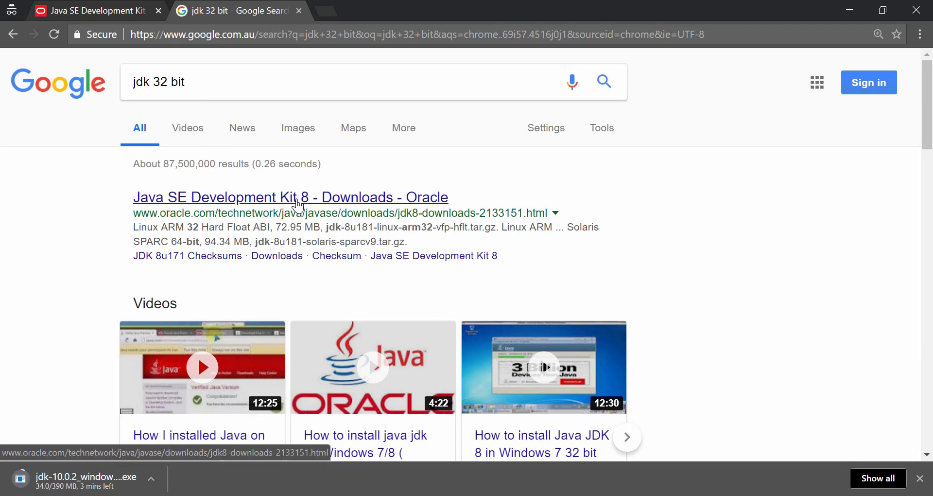
{"action": "left_click", "coordinate": [298, 207]}
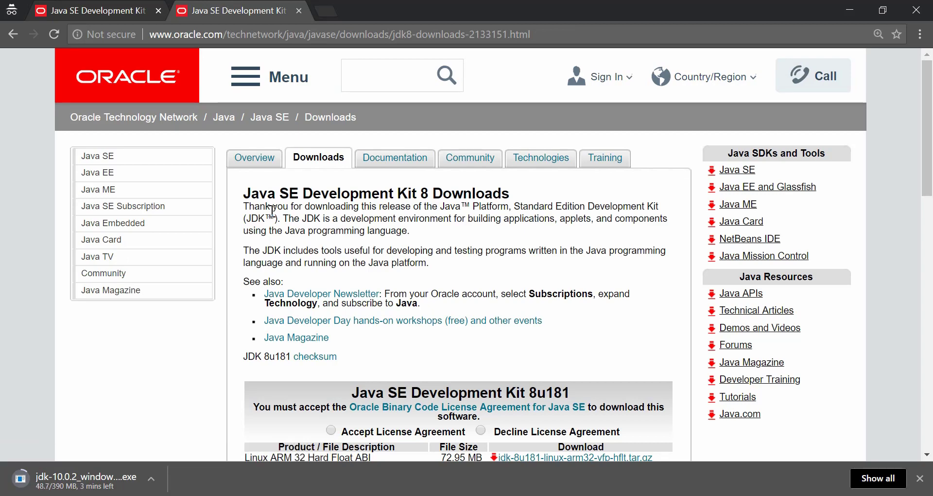
Accept the license agreement for Java SE Development Kit 8u181 and highlight "x86" in the Windows x86 entry.
{"action": "scroll", "coordinate": [272, 211], "scroll_direction": "down", "scroll_amount": 3}
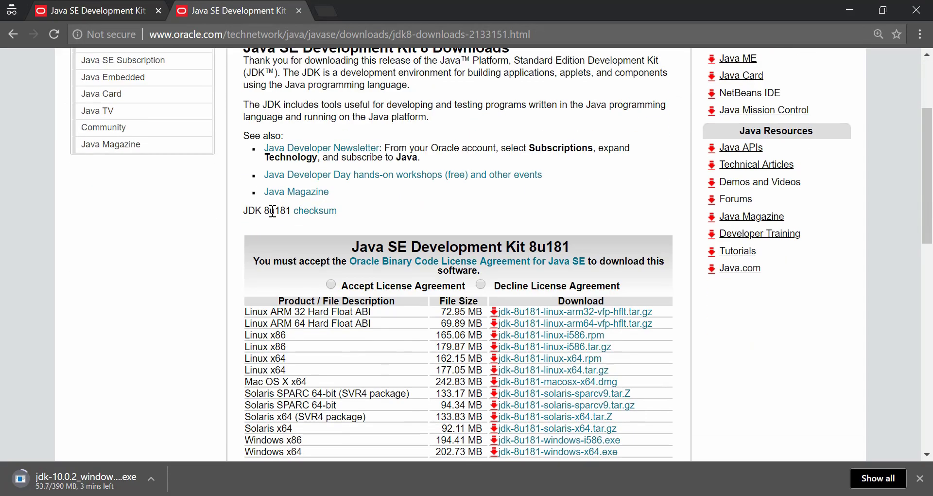
{"action": "scroll", "coordinate": [272, 211], "scroll_direction": "down", "scroll_amount": 3}
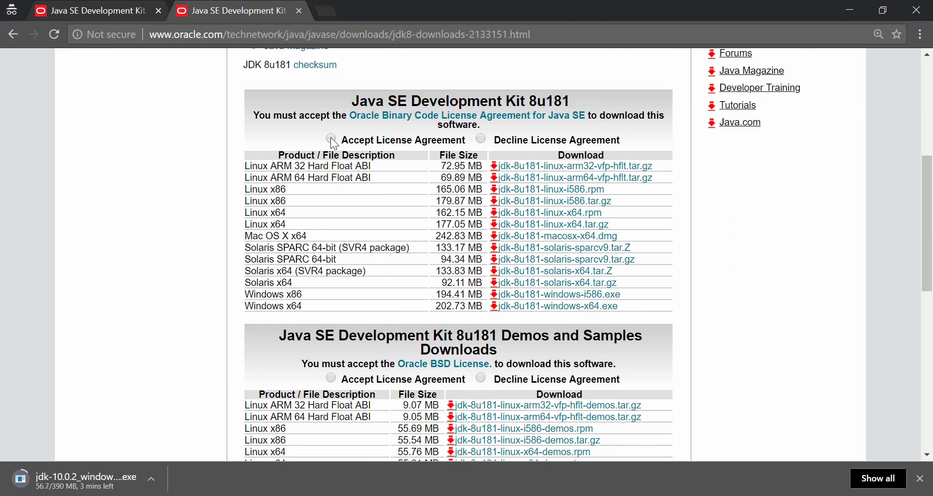
{"action": "left_click", "coordinate": [331, 139]}
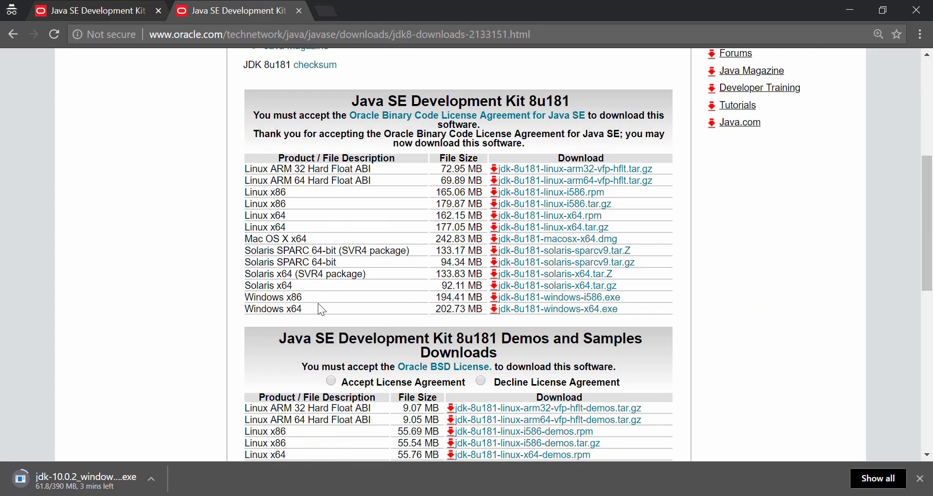
{"action": "left_click_drag", "start_coordinate": [307, 295], "coordinate": [288, 297]}
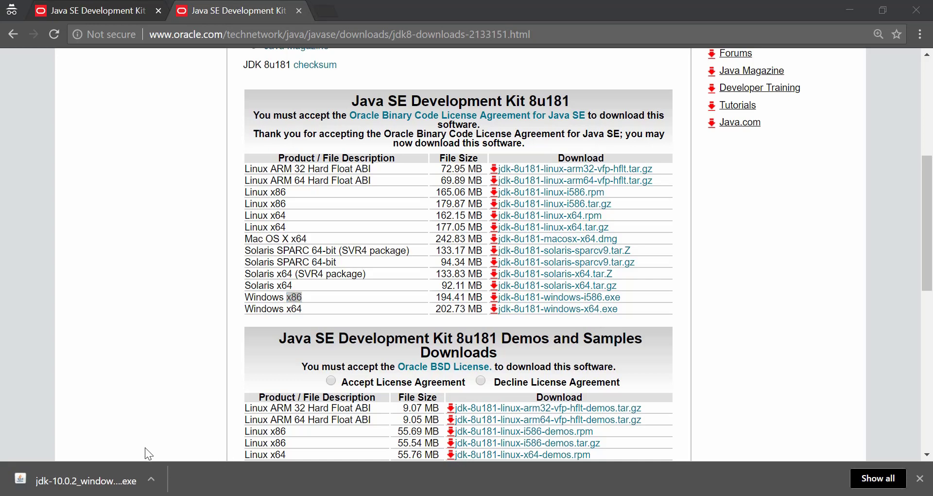
Run the downloaded JDK 10.0.2 installer and install the JDK and JRE with the default features and folders.
{"action": "left_click", "coordinate": [127, 482]}
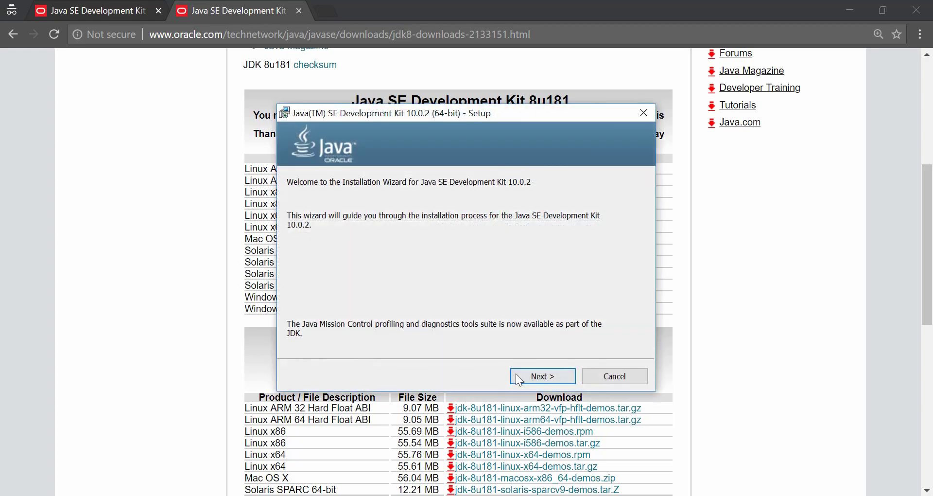
{"action": "left_click", "coordinate": [530, 378]}
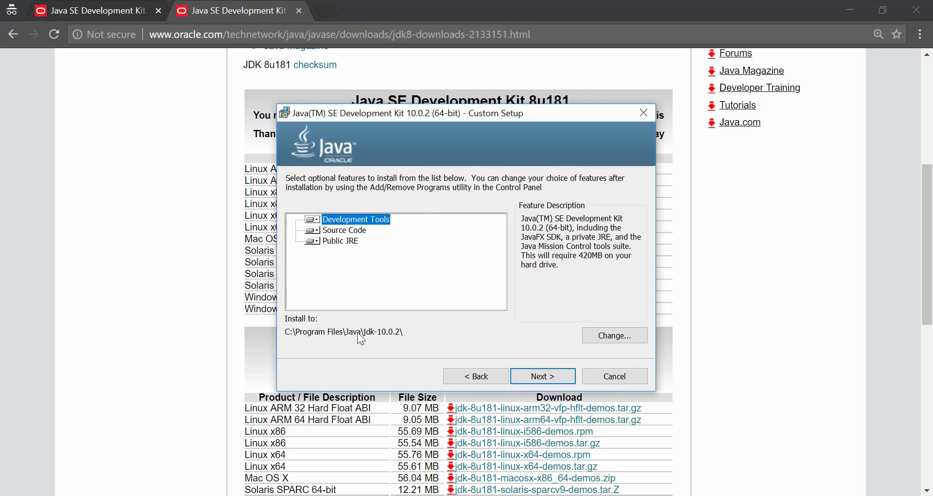
{"action": "left_click", "coordinate": [541, 368]}
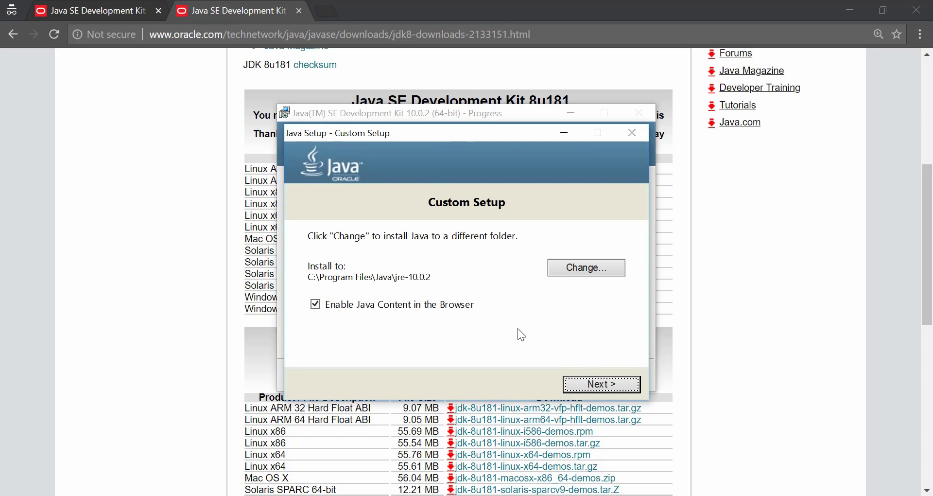
{"action": "left_click", "coordinate": [621, 385]}
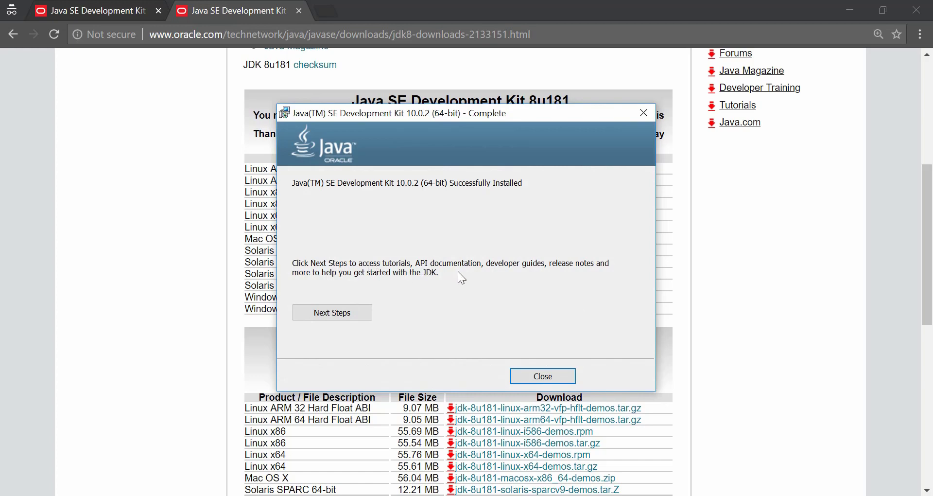
{"action": "left_click", "coordinate": [544, 377]}
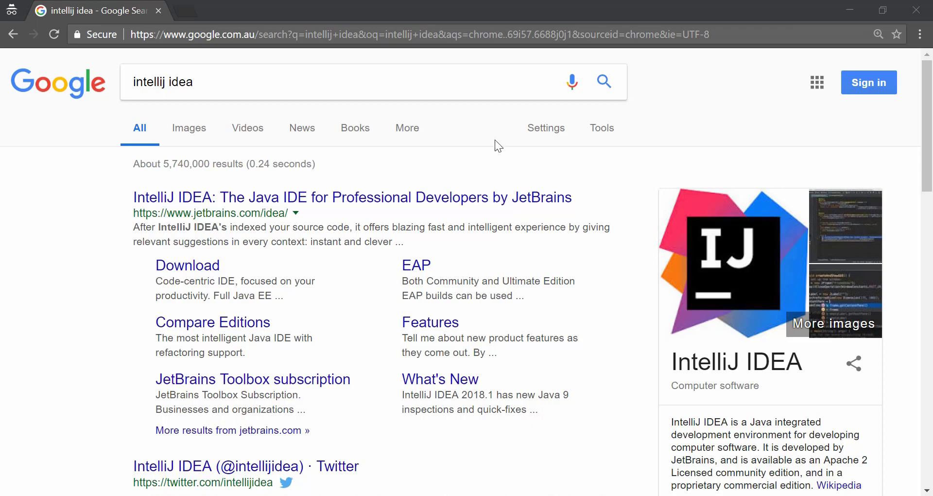
Open the JetBrains IntelliJ IDEA site from the search results and go to its Windows download page.
{"action": "triple_click", "coordinate": [180, 84]}
{"action": "left_click", "coordinate": [56, 223]}
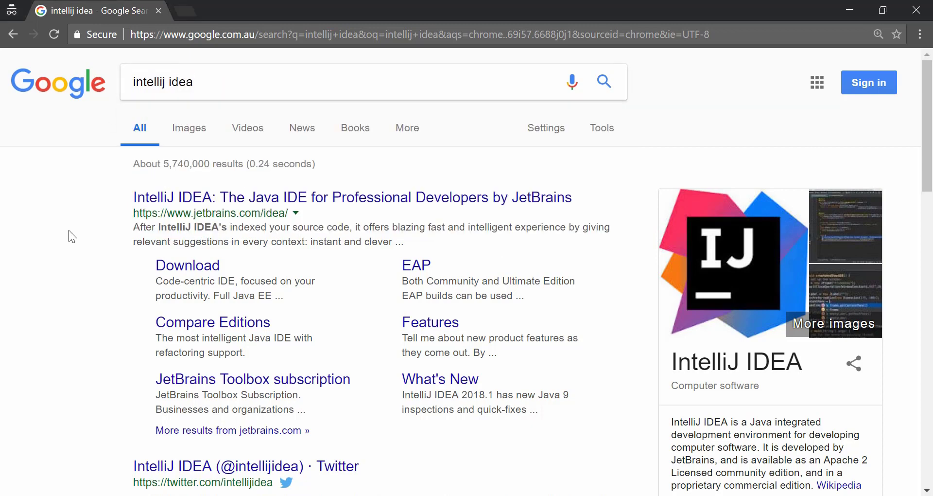
{"action": "left_click", "coordinate": [233, 198]}
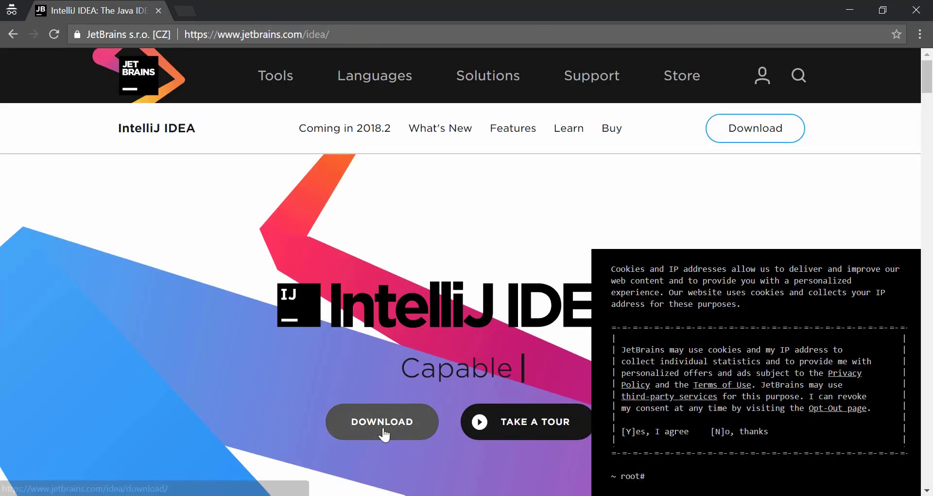
{"action": "left_click", "coordinate": [380, 426]}
{"action": "scroll", "coordinate": [427, 334], "scroll_direction": "down", "scroll_amount": 3}
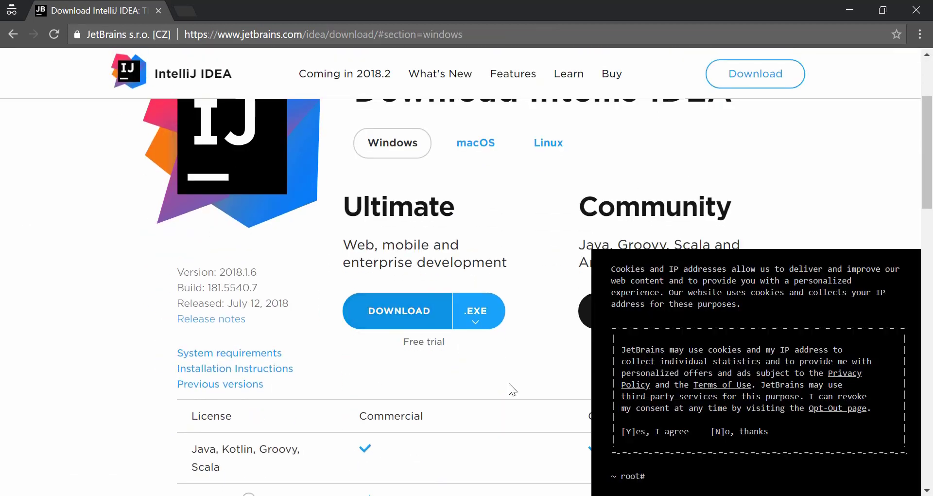
Agree to the JetBrains cookie notice and highlight part of the Ultimate edition heading.
{"action": "scroll", "coordinate": [859, 197], "scroll_direction": "down", "scroll_amount": 5}
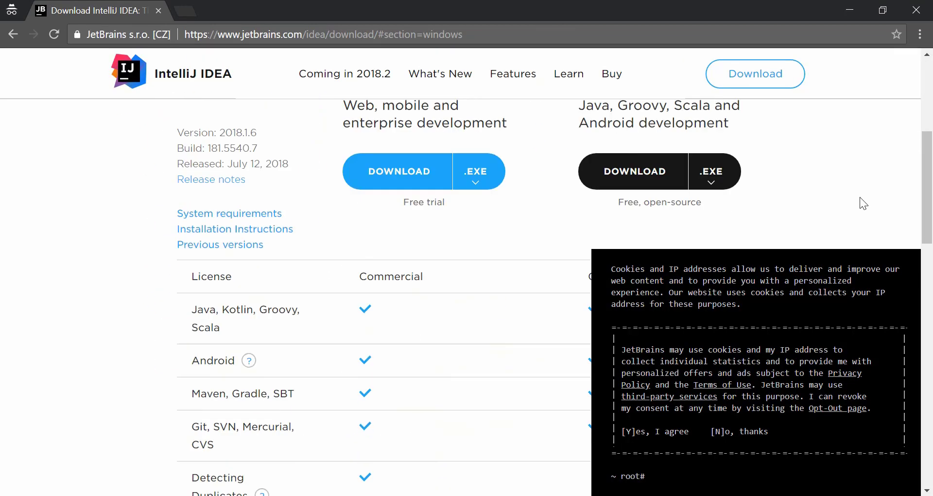
{"action": "scroll", "coordinate": [852, 188], "scroll_direction": "up", "scroll_amount": 2}
{"action": "scroll", "coordinate": [855, 194], "scroll_direction": "up", "scroll_amount": 3}
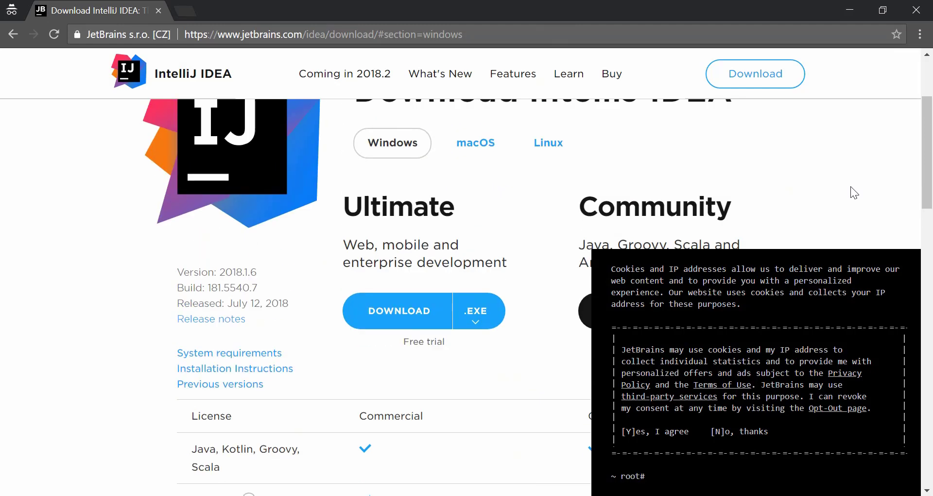
{"action": "scroll", "coordinate": [855, 193], "scroll_direction": "down", "scroll_amount": 2}
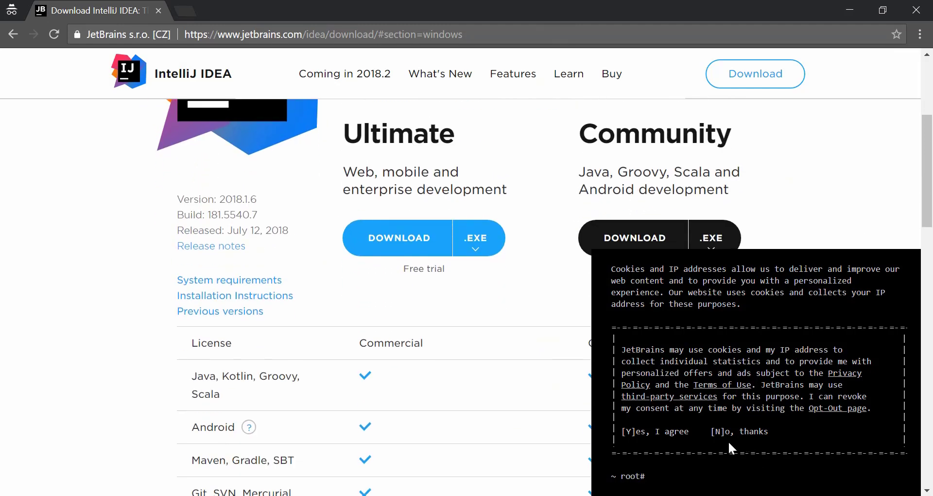
{"action": "left_click", "coordinate": [656, 433]}
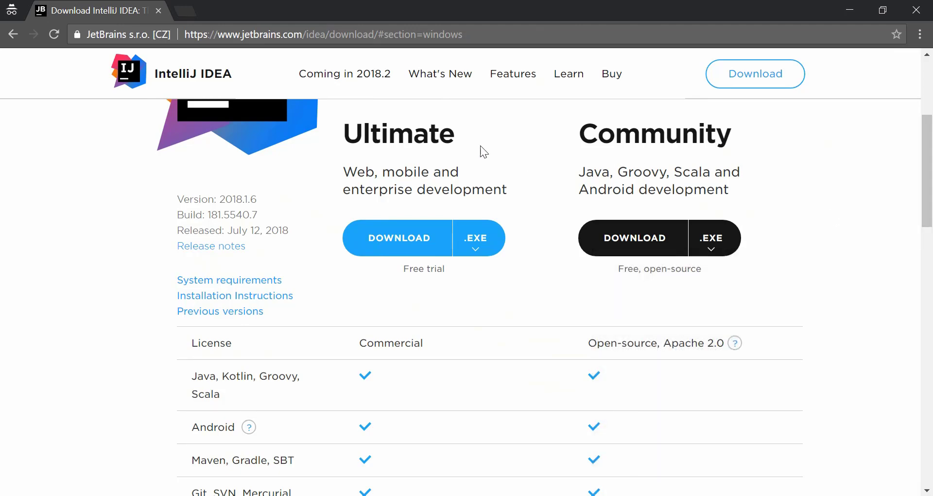
{"action": "left_click_drag", "start_coordinate": [458, 136], "coordinate": [379, 141]}
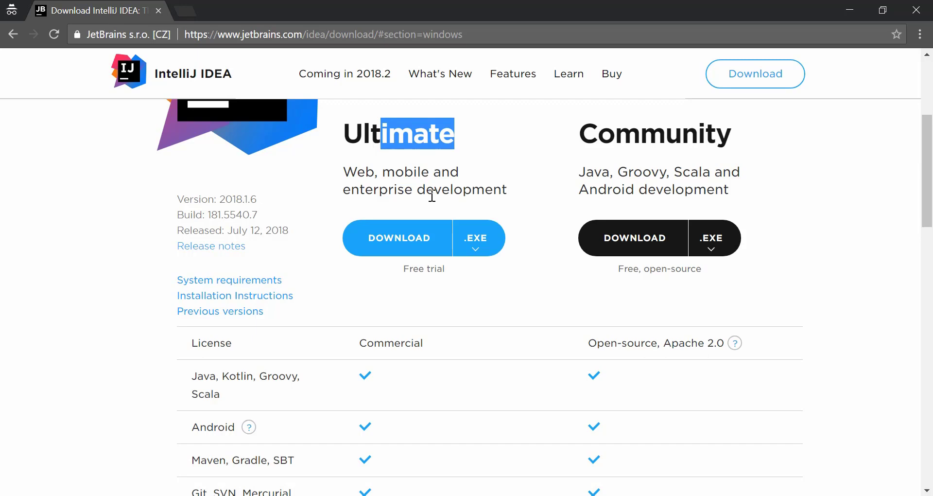
Compare the Ultimate and Community editions in the IntelliJ IDEA feature table and highlight the Ultimate heading.
{"action": "scroll", "coordinate": [430, 363], "scroll_direction": "down", "scroll_amount": 6}
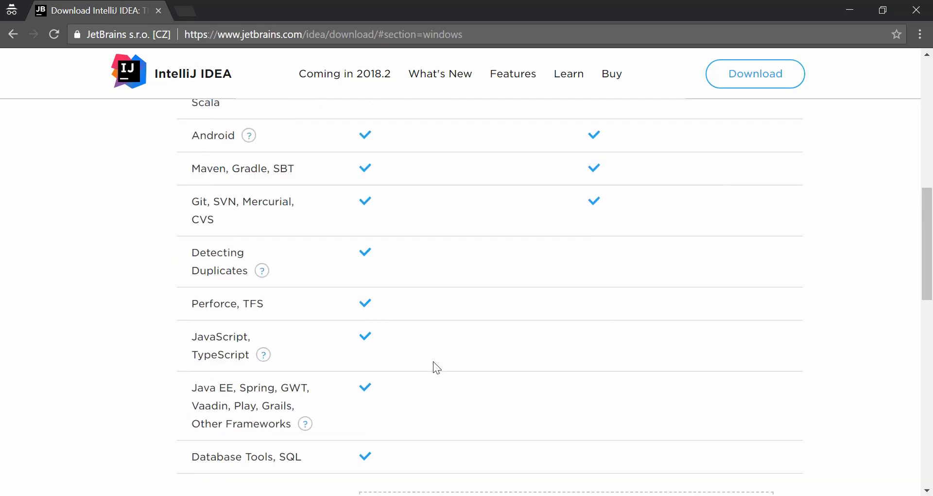
{"action": "scroll", "coordinate": [433, 360], "scroll_direction": "up", "scroll_amount": 6}
{"action": "scroll", "coordinate": [447, 332], "scroll_direction": "down", "scroll_amount": 7}
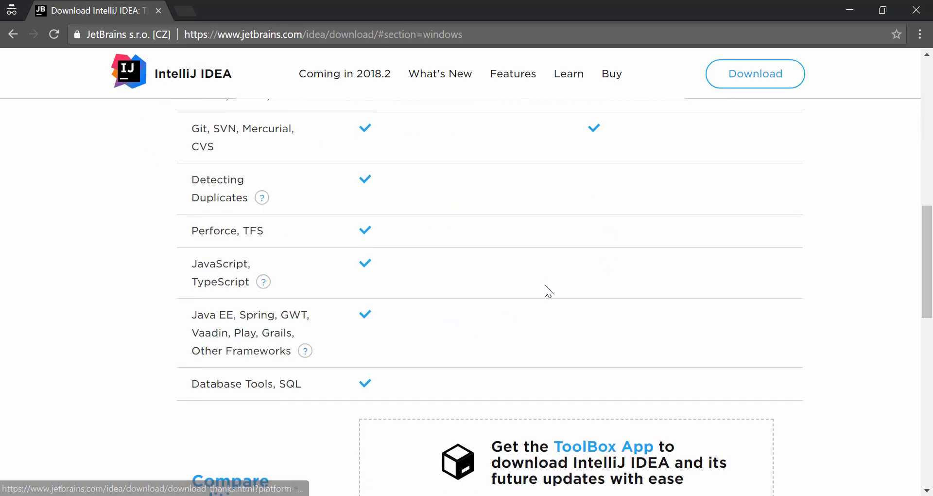
{"action": "scroll", "coordinate": [544, 287], "scroll_direction": "up", "scroll_amount": 1}
{"action": "scroll", "coordinate": [438, 283], "scroll_direction": "up", "scroll_amount": 4}
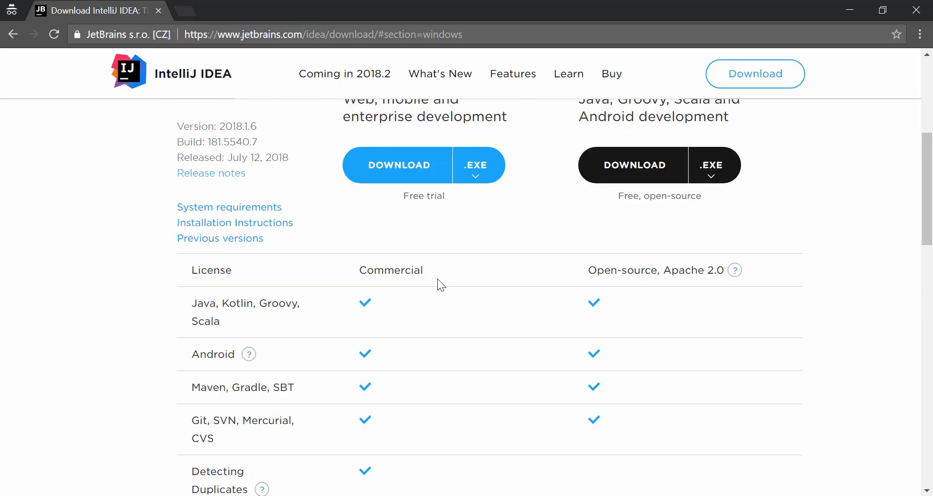
{"action": "scroll", "coordinate": [447, 284], "scroll_direction": "up", "scroll_amount": 3}
{"action": "left_click", "coordinate": [552, 258]}
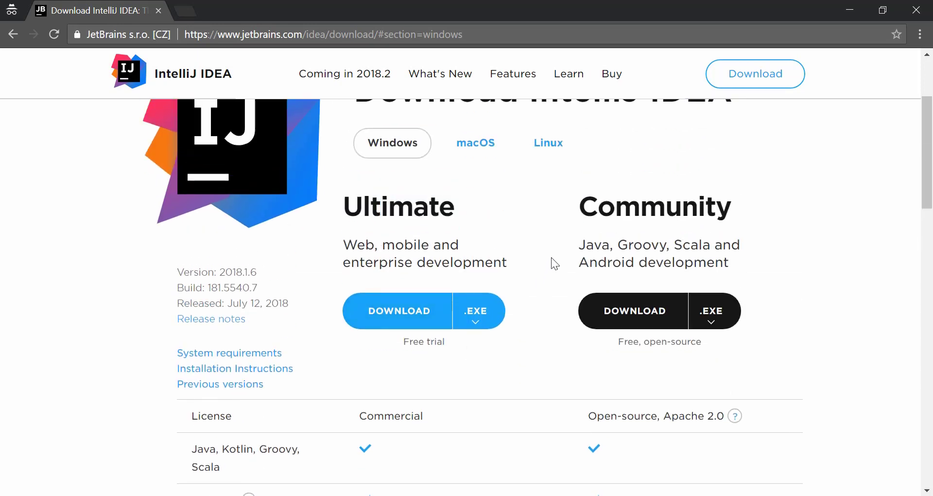
{"action": "left_click_drag", "start_coordinate": [453, 210], "coordinate": [327, 214]}
{"action": "left_click", "coordinate": [538, 244]}
Download the Community edition for Windows and keep the installer file ideaIC-2018.1.6.exe.
{"action": "left_click", "coordinate": [652, 314]}
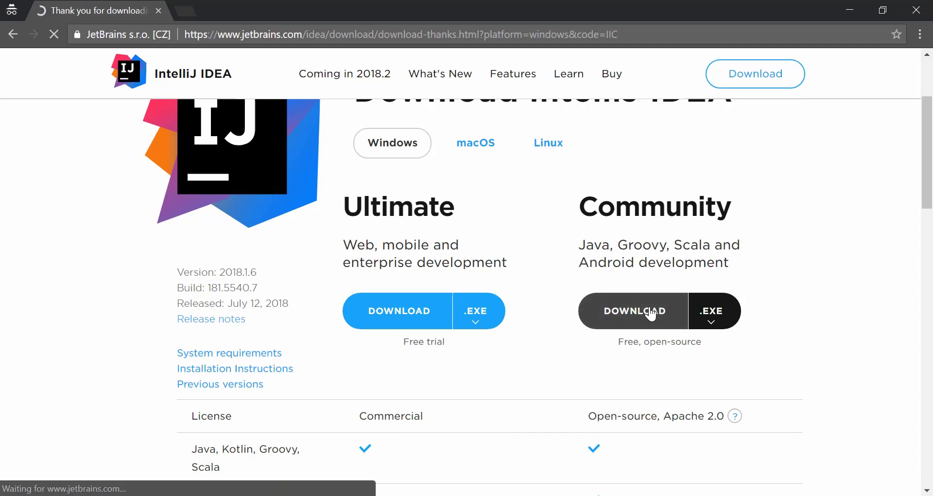
{"action": "scroll", "coordinate": [637, 313], "scroll_direction": "down", "scroll_amount": 3}
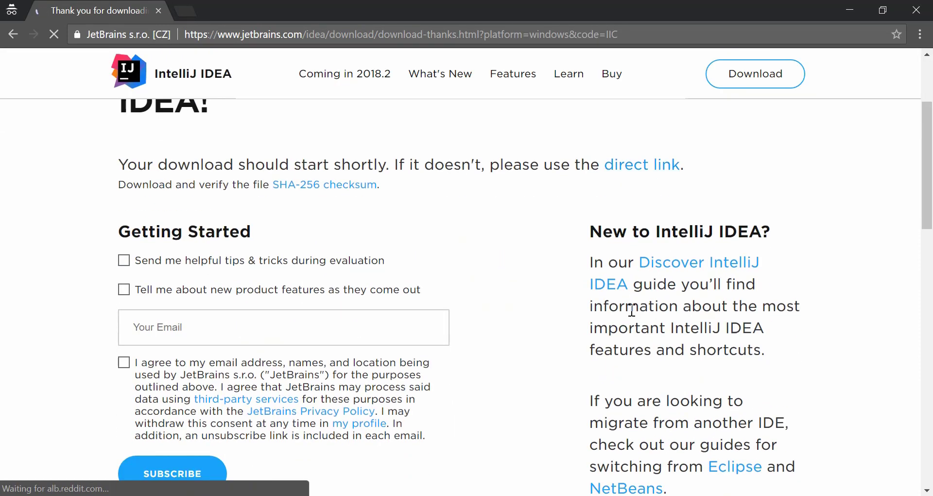
{"action": "scroll", "coordinate": [569, 322], "scroll_direction": "up", "scroll_amount": 3}
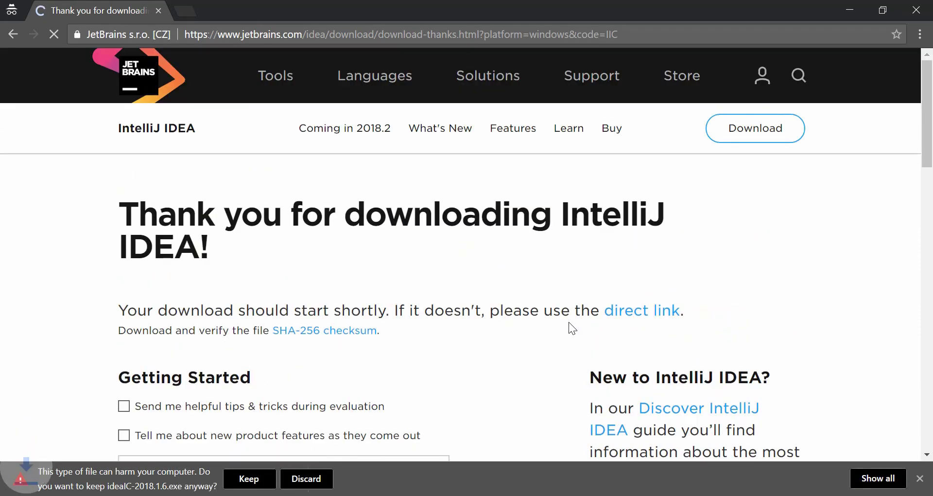
{"action": "left_click", "coordinate": [248, 479]}
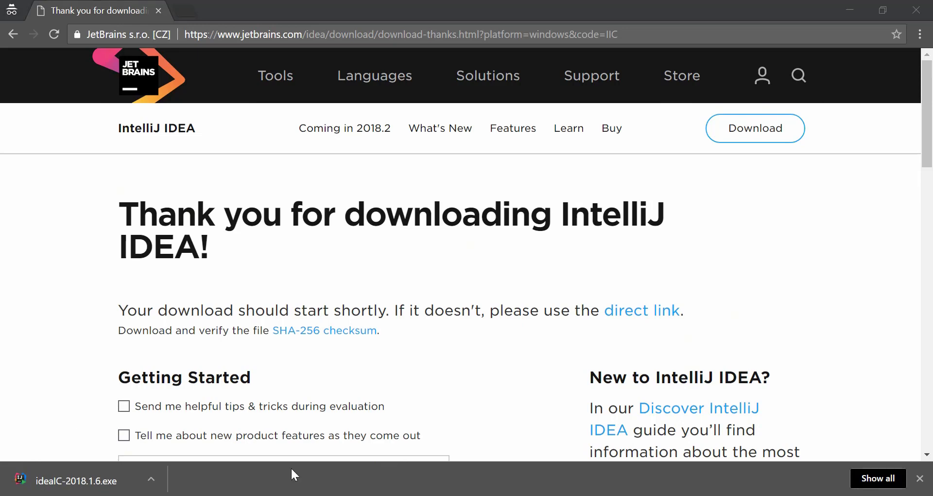
Run the downloaded ideaIC-2018.1.6.exe installer and continue past its welcome page.
{"action": "left_click", "coordinate": [79, 481]}
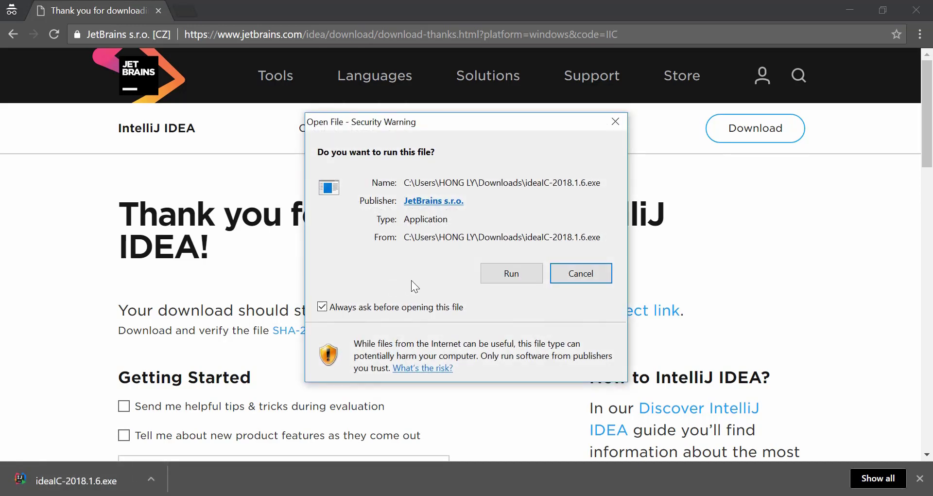
{"action": "left_click", "coordinate": [509, 275]}
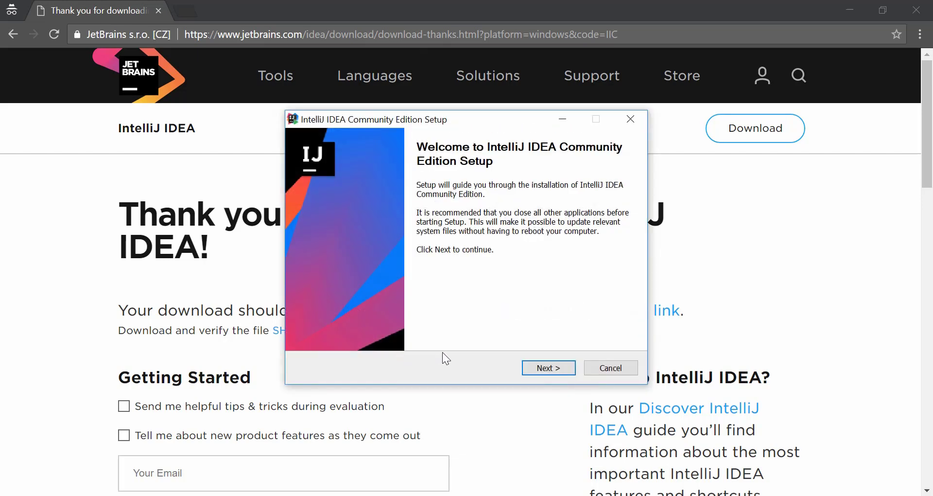
{"action": "left_click", "coordinate": [548, 368]}
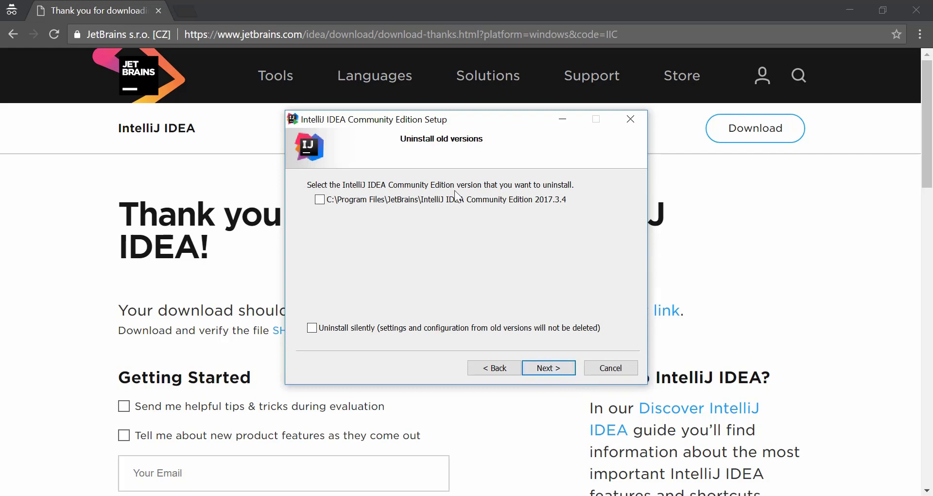
Uninstall the old IntelliJ IDEA Community Edition 2017.3.4, including its caches, local history, settings and installed plugins.
{"action": "left_click", "coordinate": [560, 198]}
{"action": "left_click", "coordinate": [548, 368]}
{"action": "left_click", "coordinate": [312, 249]}
{"action": "left_click", "coordinate": [313, 266]}
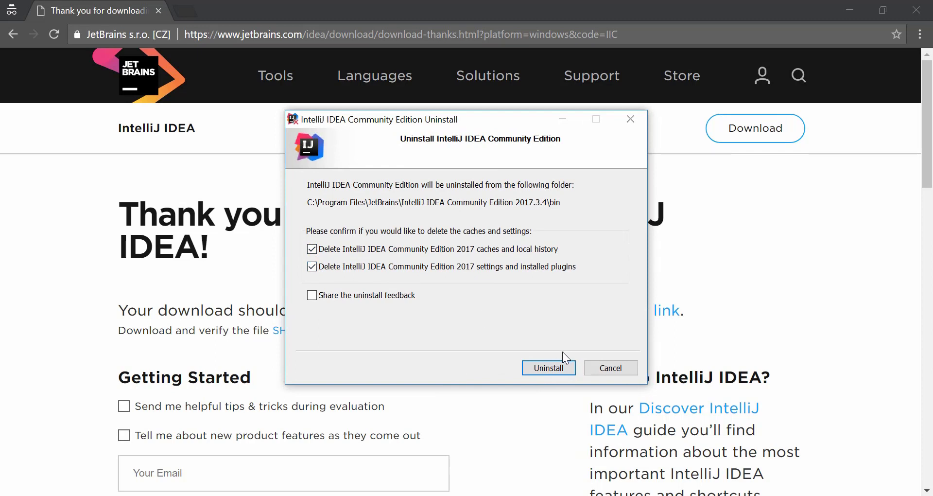
{"action": "left_click", "coordinate": [544, 368]}
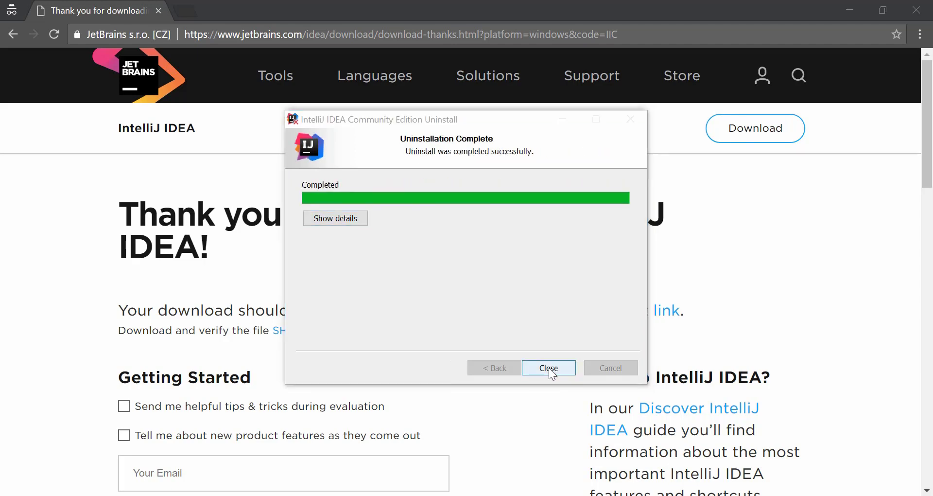
{"action": "left_click", "coordinate": [549, 368]}
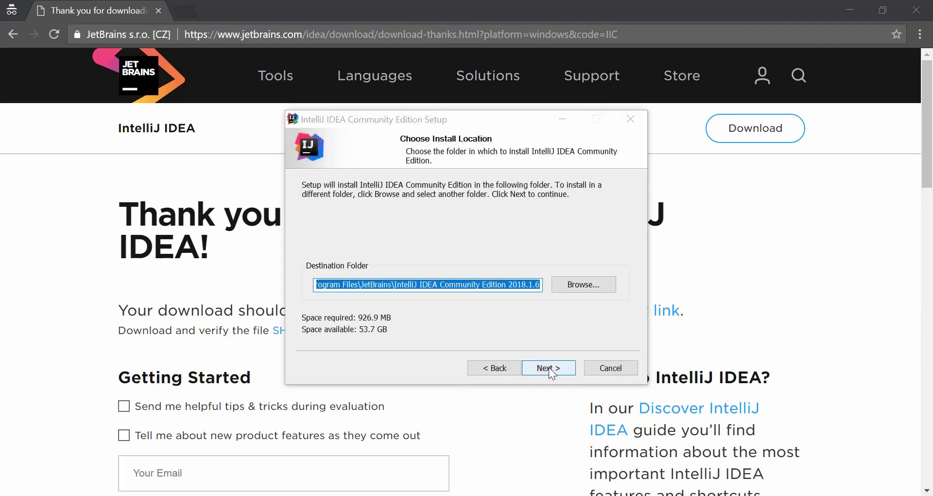
Accept the default destination folder and choose a 64-bit launcher desktop shortcut, without the 32-bit launcher or the JRE x86 download.
{"action": "left_click", "coordinate": [348, 284]}
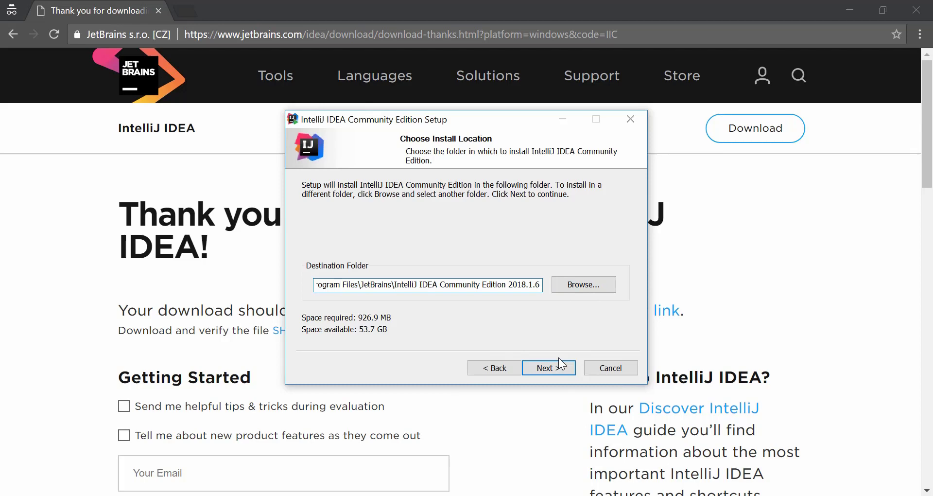
{"action": "left_click", "coordinate": [557, 373]}
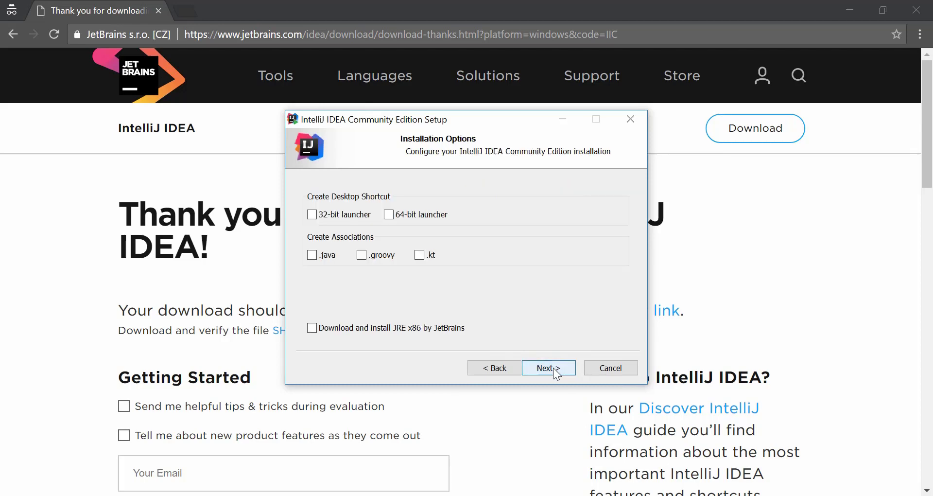
{"action": "left_click", "coordinate": [313, 215]}
{"action": "left_click", "coordinate": [369, 332]}
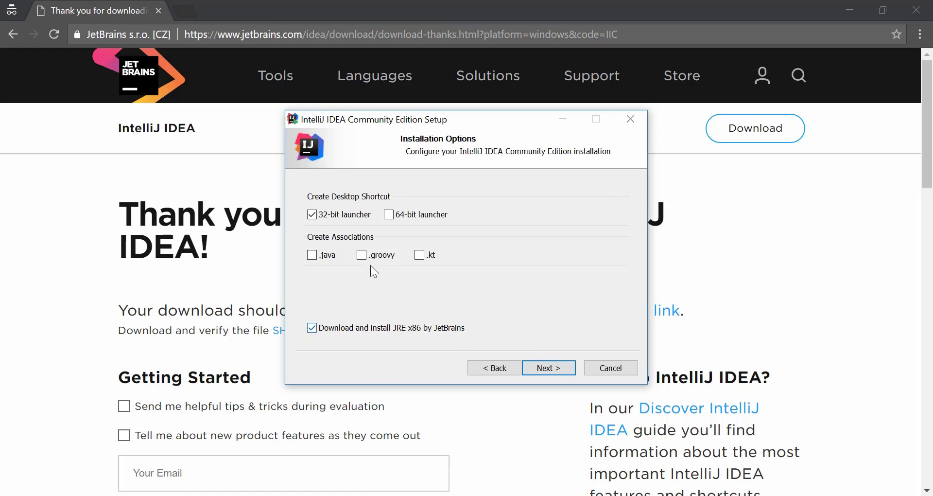
{"action": "left_click", "coordinate": [346, 331]}
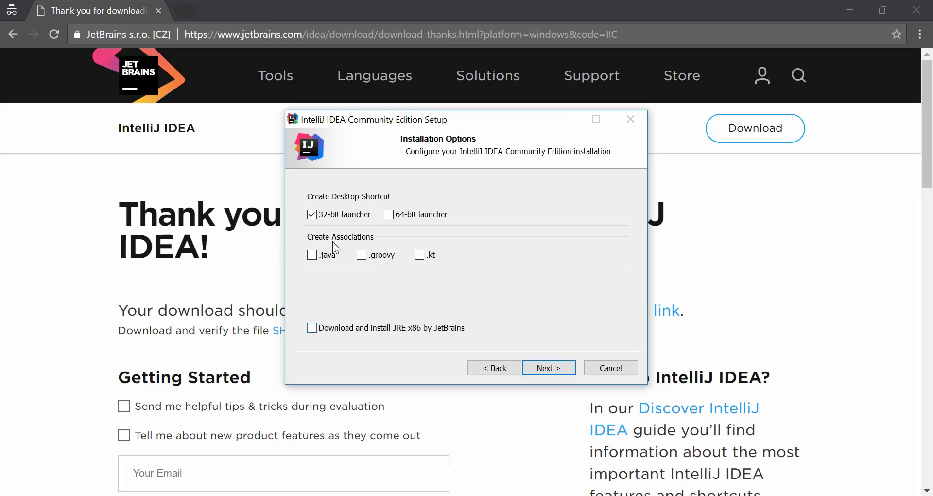
{"action": "left_click", "coordinate": [316, 219]}
{"action": "left_click", "coordinate": [310, 258]}
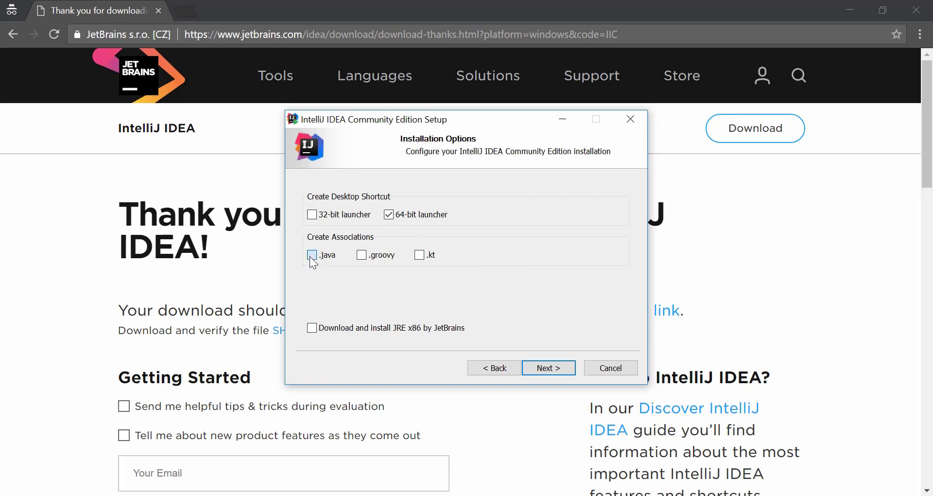
{"action": "left_click", "coordinate": [364, 256]}
{"action": "left_click", "coordinate": [547, 369]}
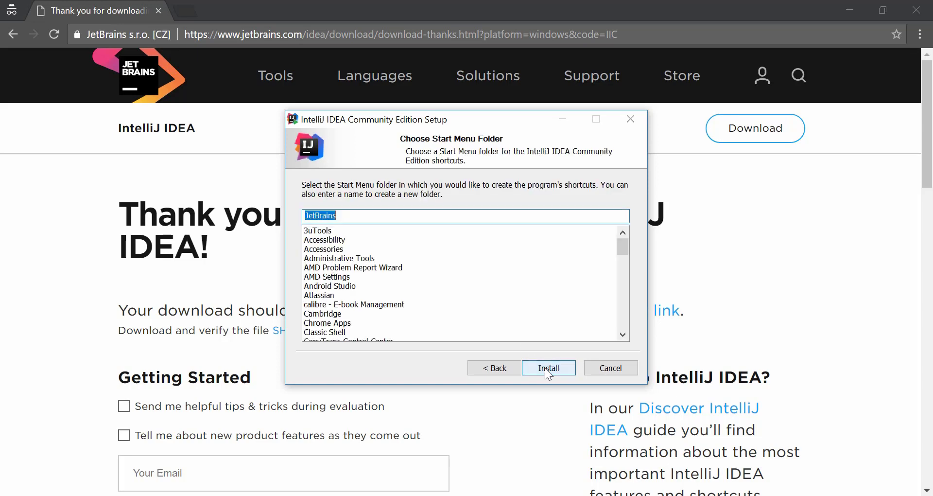
Install using the JetBrains Start Menu folder and launch IntelliJ IDEA without importing settings.
{"action": "left_click", "coordinate": [548, 368]}
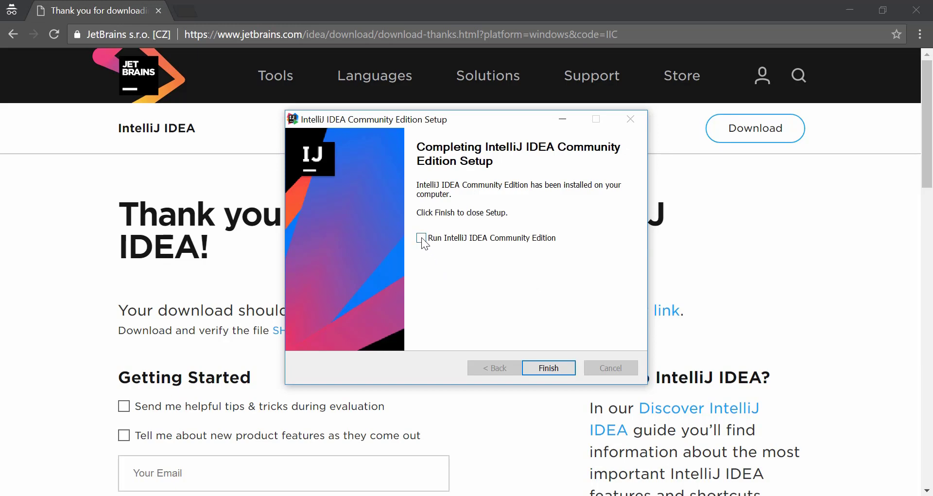
{"action": "left_click", "coordinate": [549, 368]}
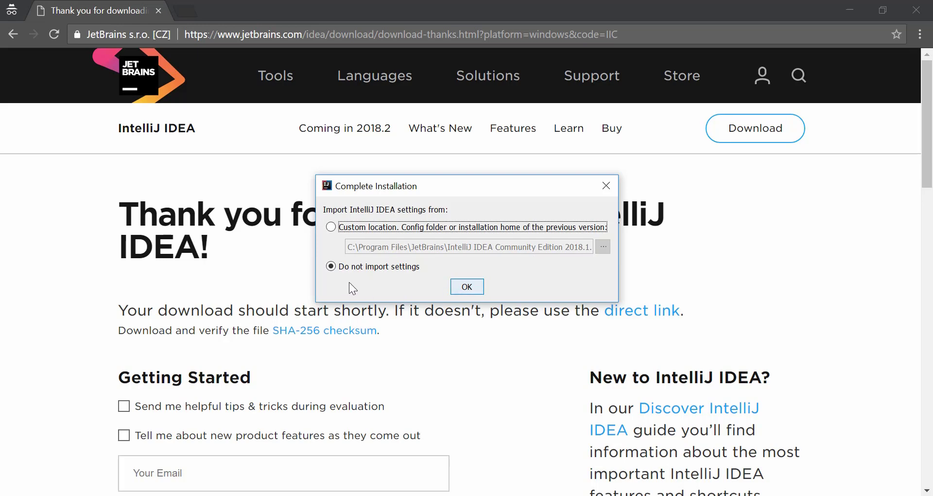
{"action": "left_click", "coordinate": [466, 287]}
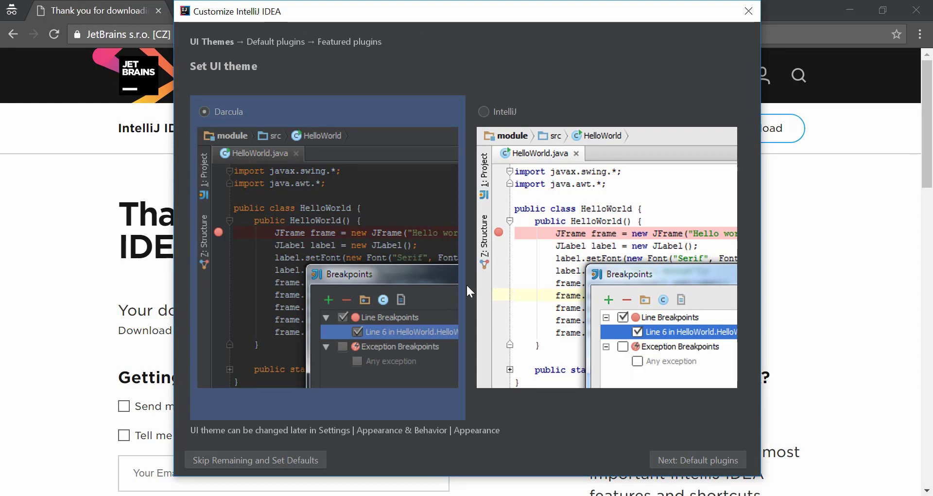
Set the UI theme to IntelliJ and finish the initial customization with the default plugins and no featured plugins.
{"action": "left_click", "coordinate": [557, 247]}
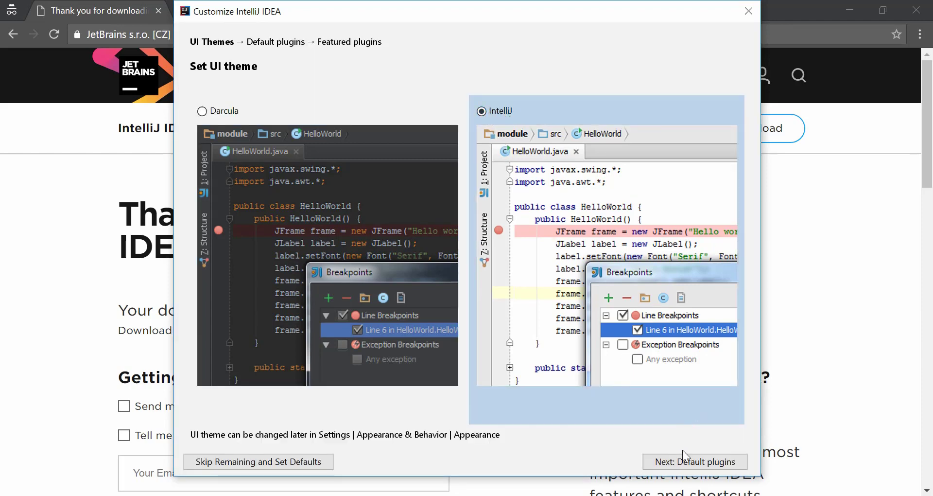
{"action": "left_click", "coordinate": [682, 462]}
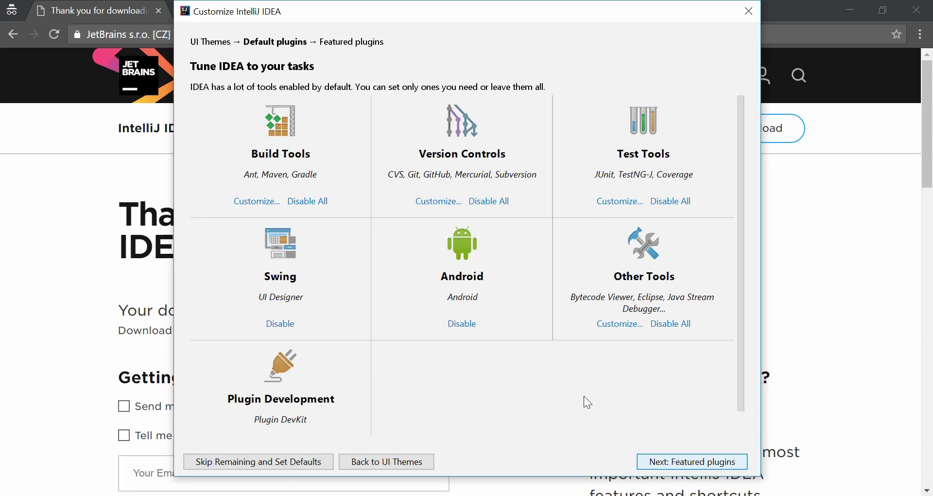
{"action": "left_click", "coordinate": [694, 462]}
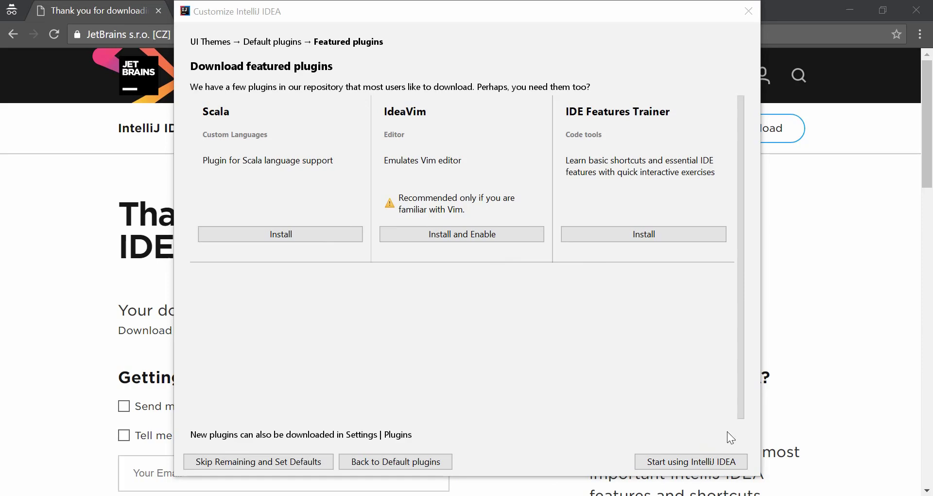
{"action": "left_click", "coordinate": [699, 462]}
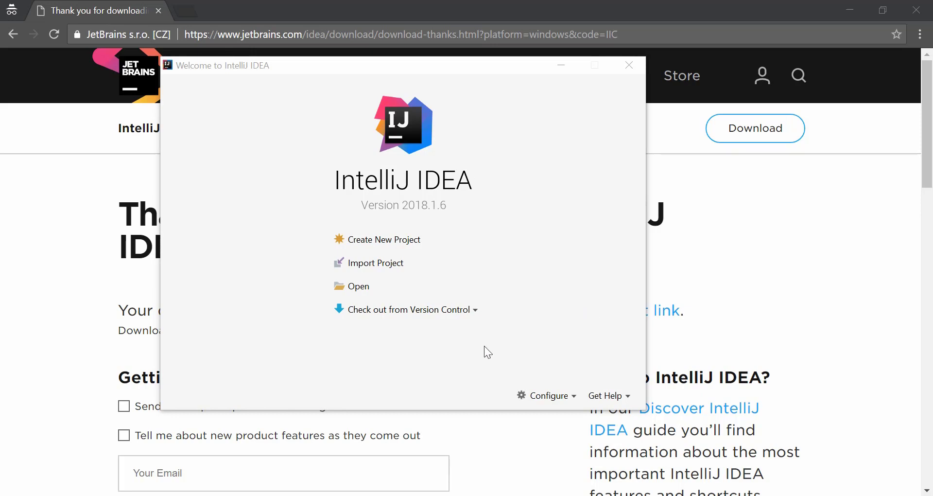
Open the default Project Structure settings and check the choices available for the project SDK.
{"action": "left_click", "coordinate": [544, 401]}
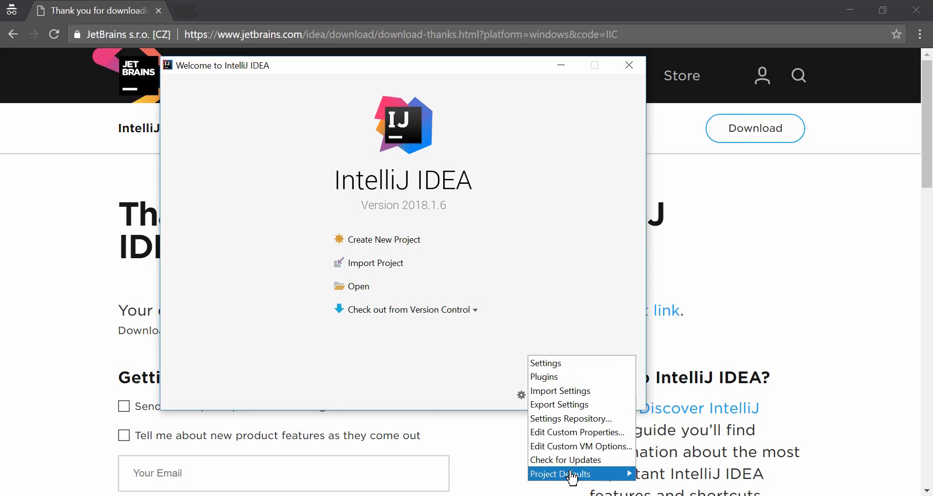
{"action": "mouse_move", "coordinate": [574, 476]}
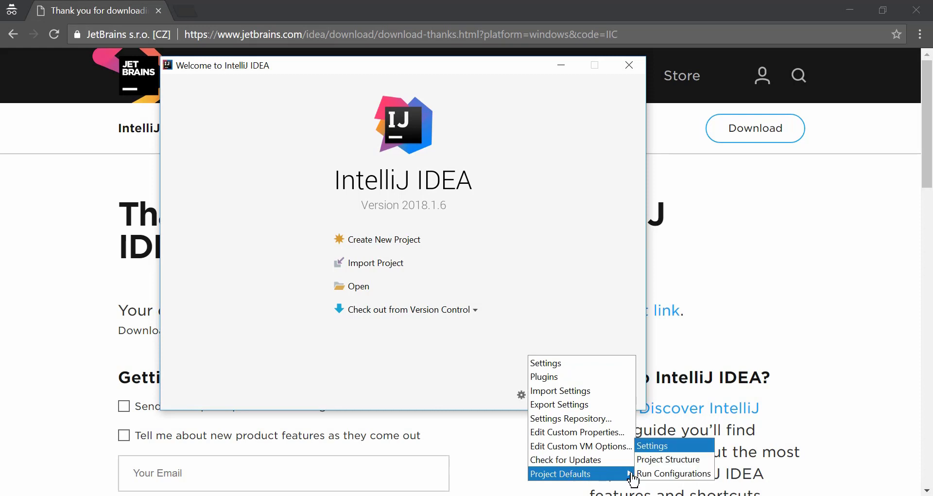
{"action": "left_click", "coordinate": [669, 465]}
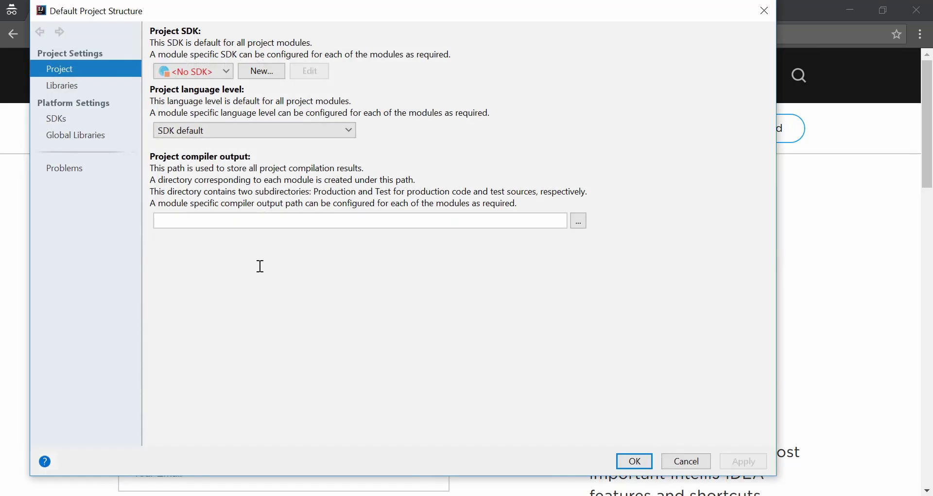
{"action": "left_click", "coordinate": [189, 72]}
{"action": "left_click", "coordinate": [246, 55]}
Add a new JDK from C:\Program Files\Java\jdk-10.0.2 as the default project SDK.
{"action": "left_click", "coordinate": [262, 72]}
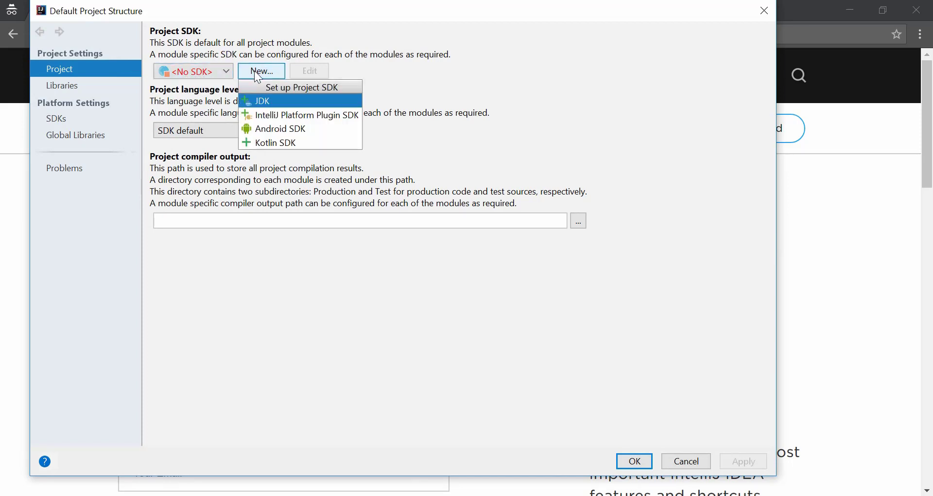
{"action": "left_click", "coordinate": [268, 101]}
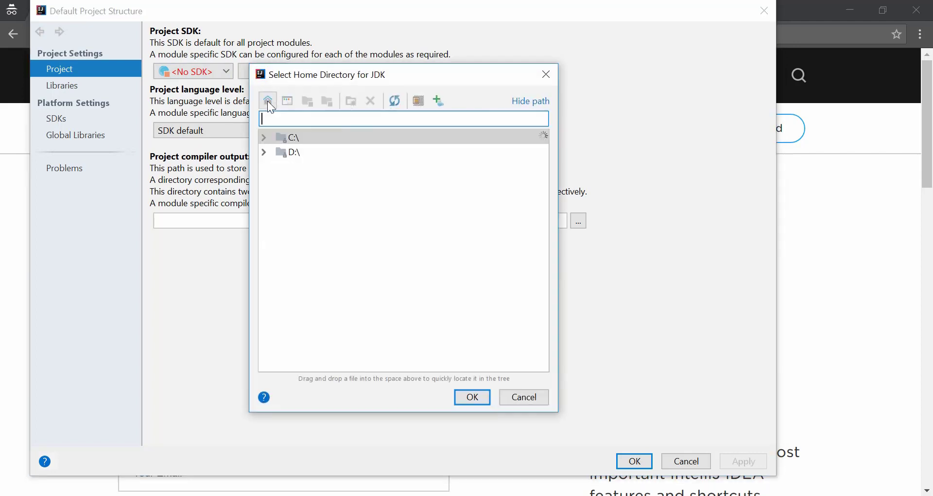
{"action": "left_click", "coordinate": [264, 137]}
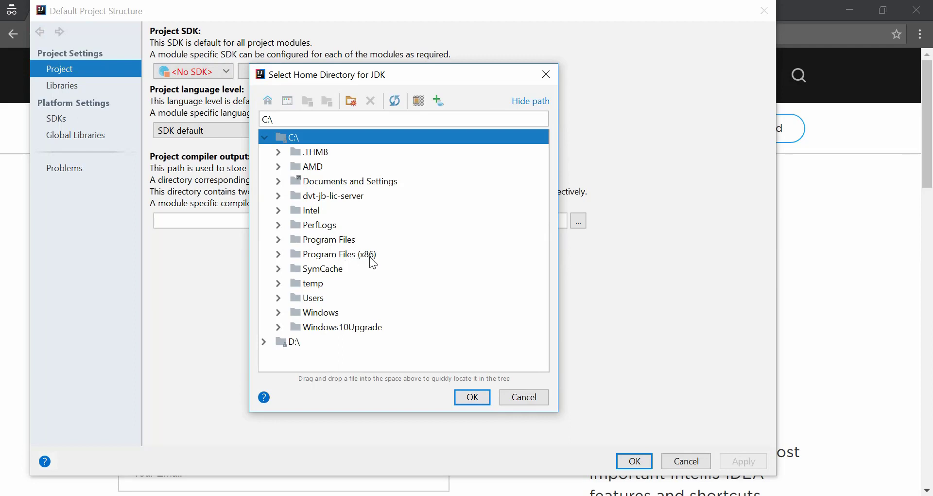
{"action": "left_click", "coordinate": [278, 240]}
{"action": "scroll", "coordinate": [375, 262], "scroll_direction": "down", "scroll_amount": 5}
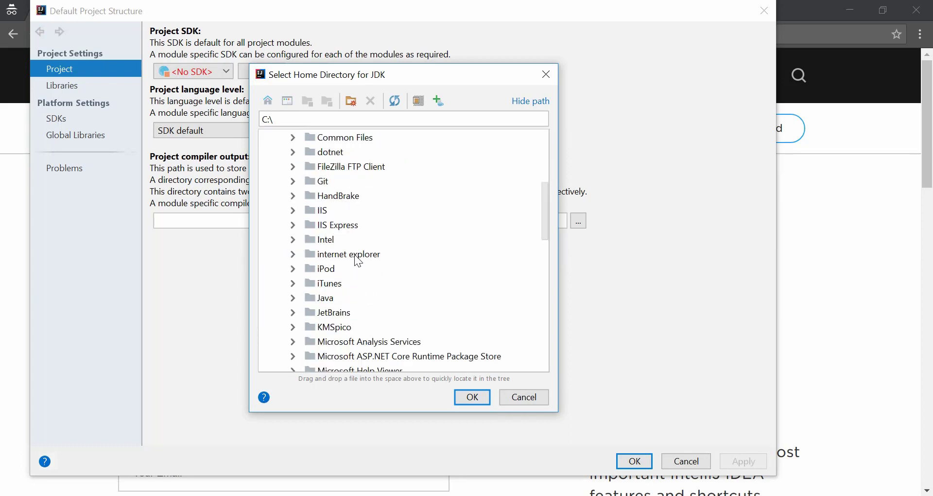
{"action": "scroll", "coordinate": [359, 263], "scroll_direction": "down", "scroll_amount": 1}
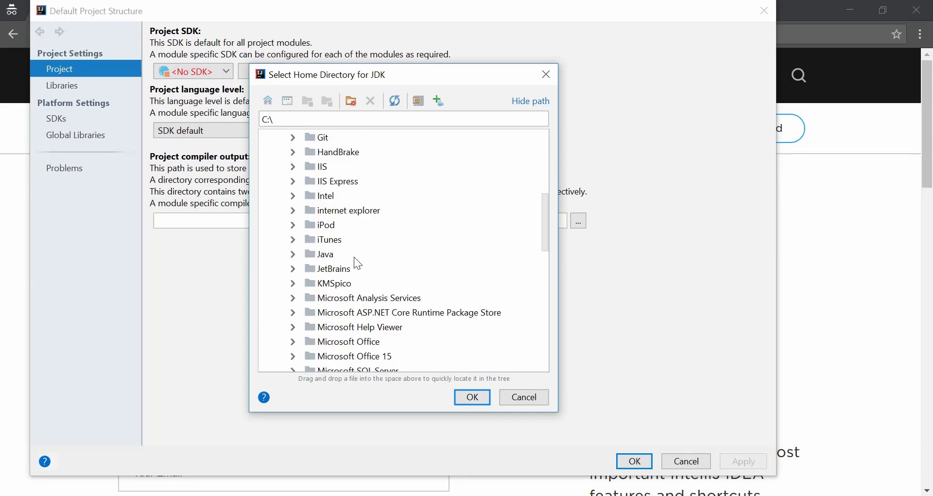
{"action": "left_click", "coordinate": [292, 255]}
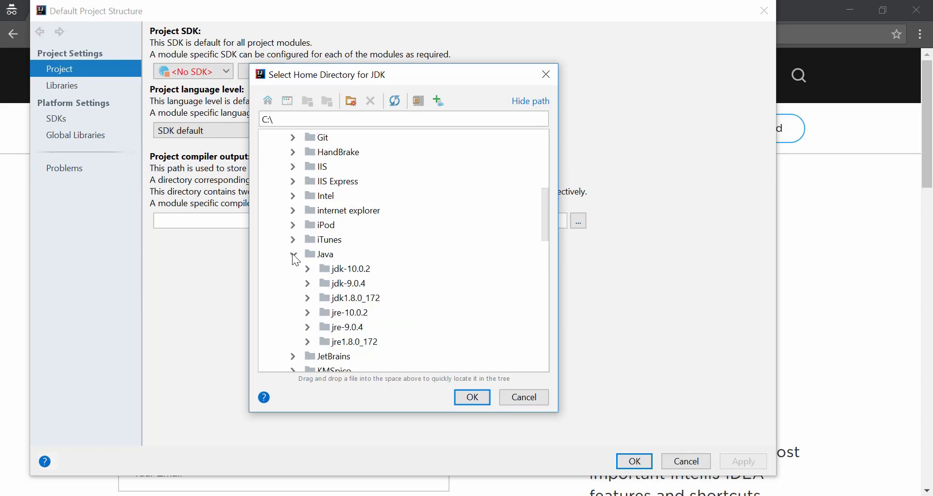
{"action": "scroll", "coordinate": [295, 258], "scroll_direction": "down", "scroll_amount": 1}
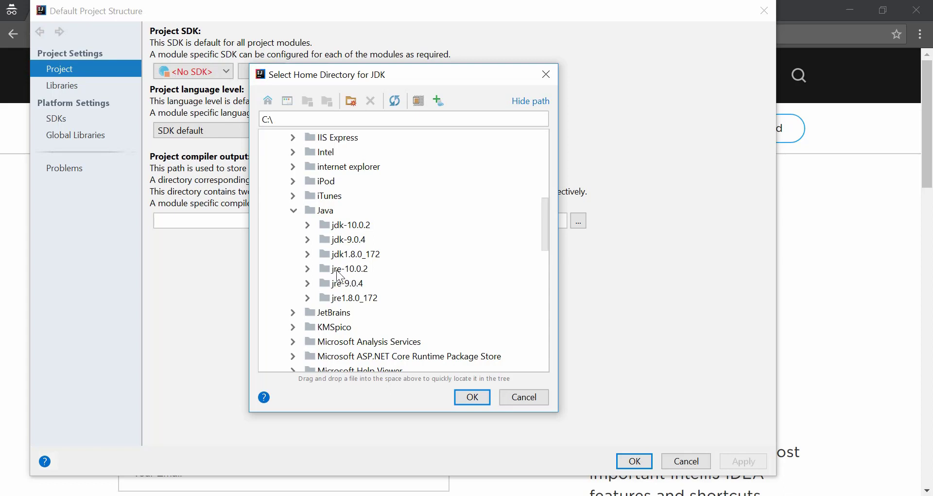
{"action": "left_click", "coordinate": [344, 226]}
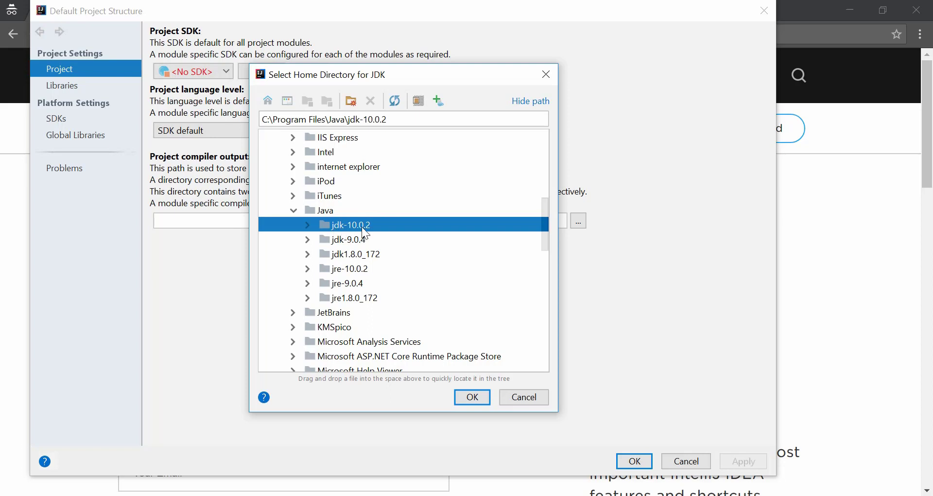
{"action": "left_click", "coordinate": [477, 399]}
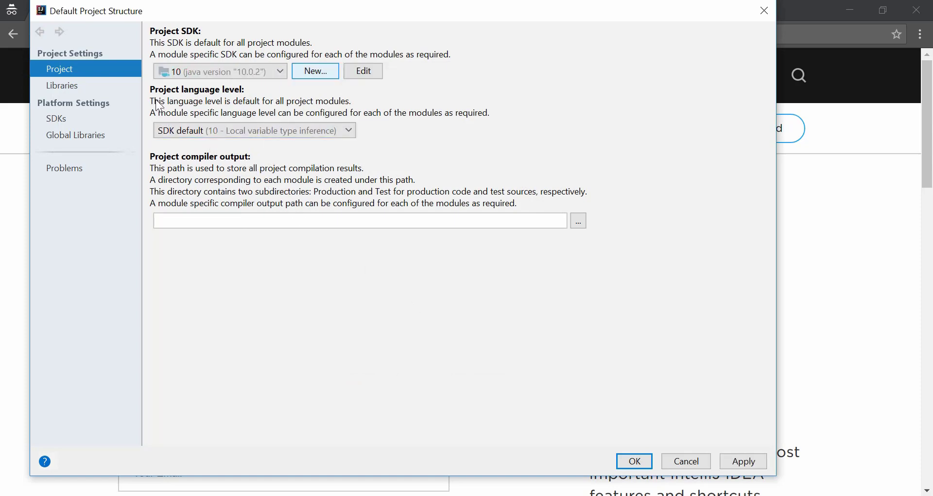
Keep the project language level at SDK default and apply the default project structure.
{"action": "left_click", "coordinate": [227, 131]}
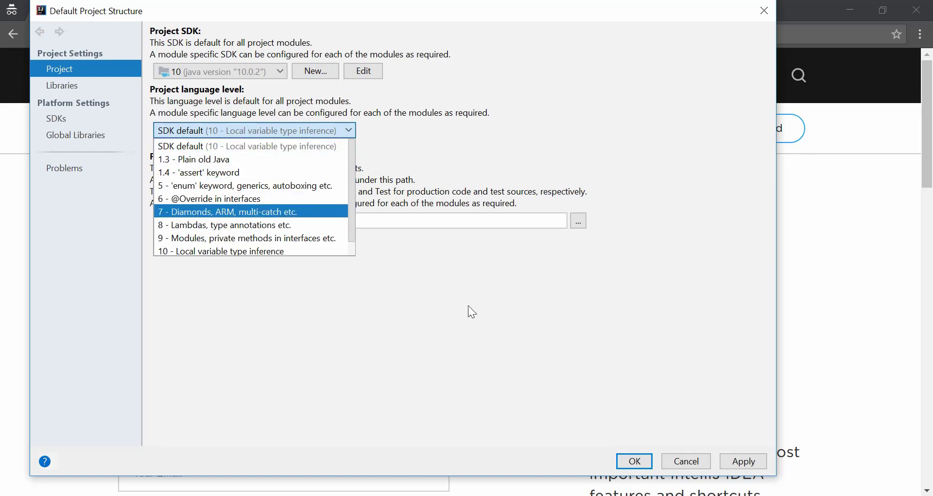
{"action": "left_click", "coordinate": [453, 297]}
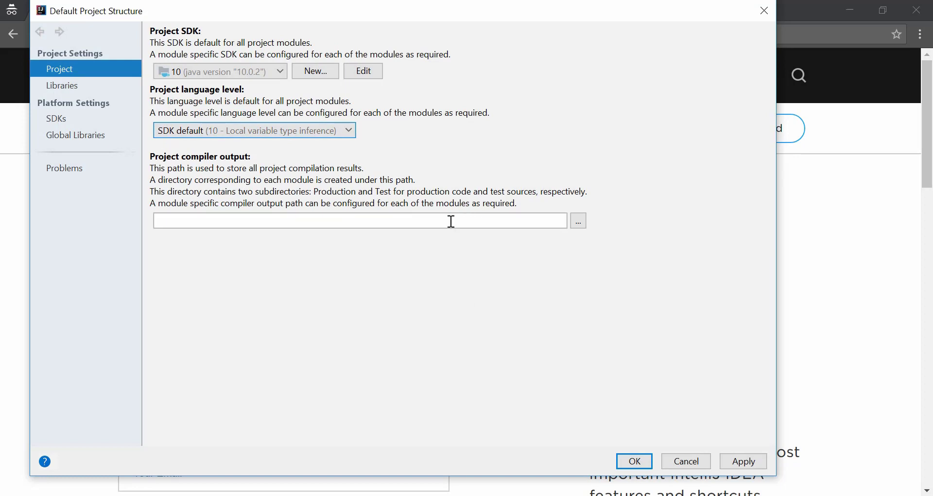
{"action": "left_click", "coordinate": [729, 463]}
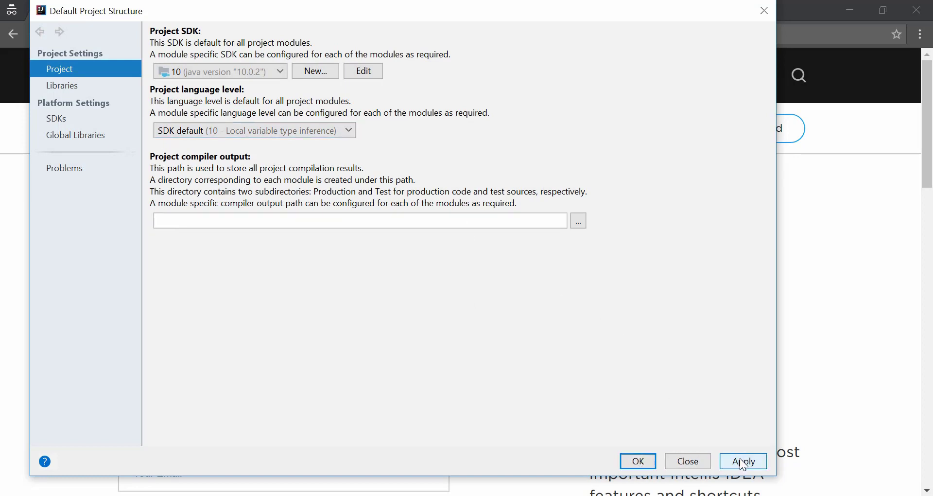
{"action": "left_click", "coordinate": [638, 461]}
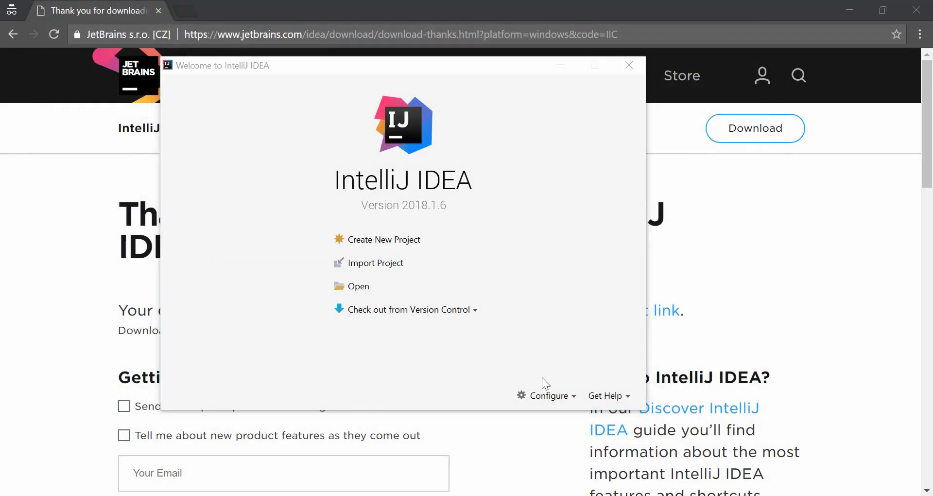
{"action": "left_click", "coordinate": [561, 397]}
{"action": "mouse_move", "coordinate": [596, 475]}
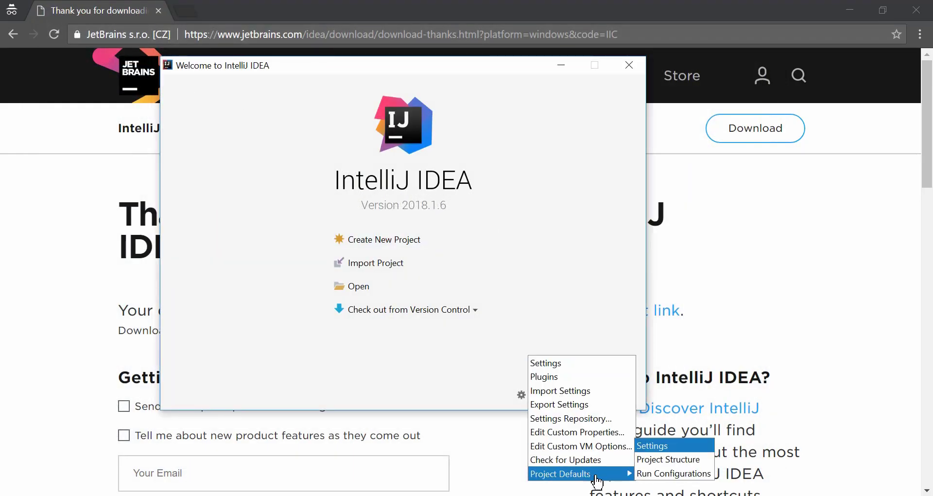
{"action": "left_click", "coordinate": [480, 380]}
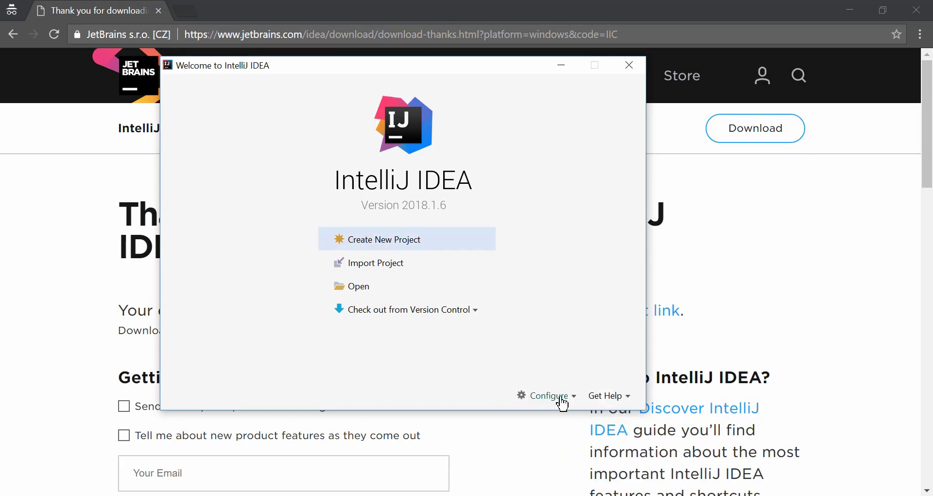
In the default editor's Auto Import settings, enable adding unambiguous imports and optimizing imports on the fly.
{"action": "left_click", "coordinate": [559, 402]}
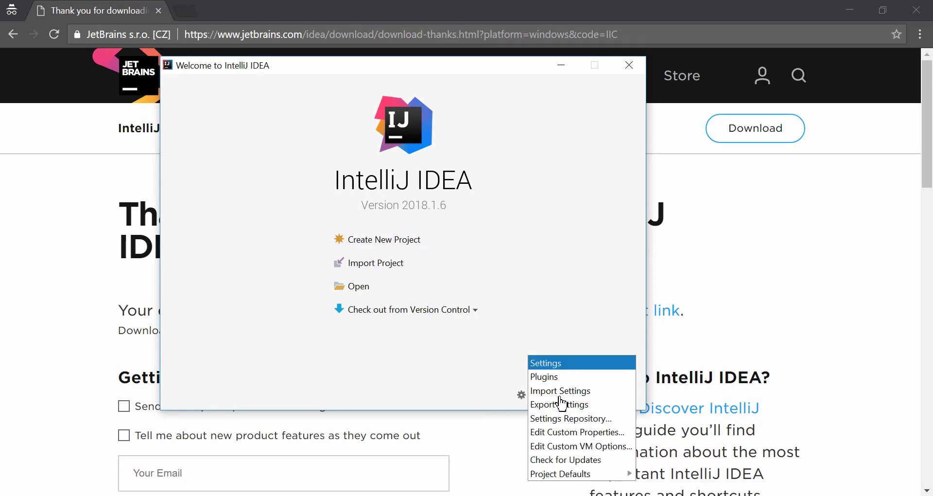
{"action": "left_click", "coordinate": [559, 363]}
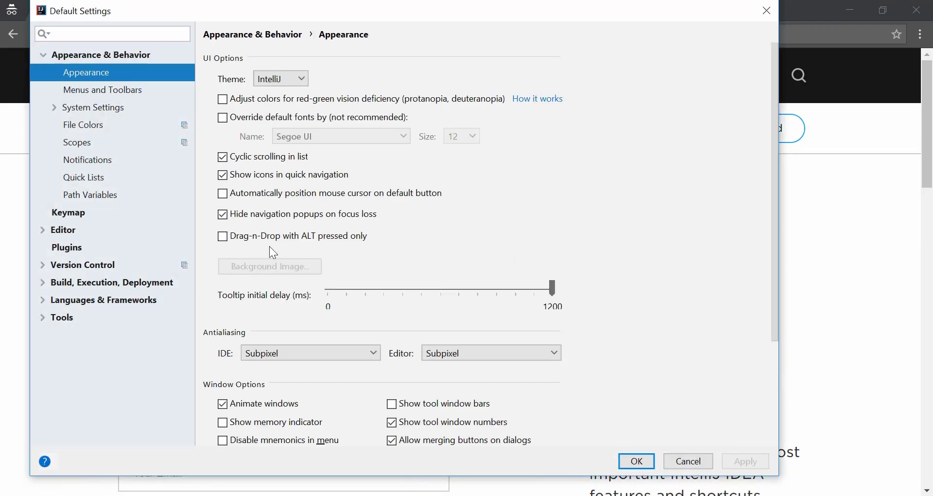
{"action": "left_click", "coordinate": [37, 230]}
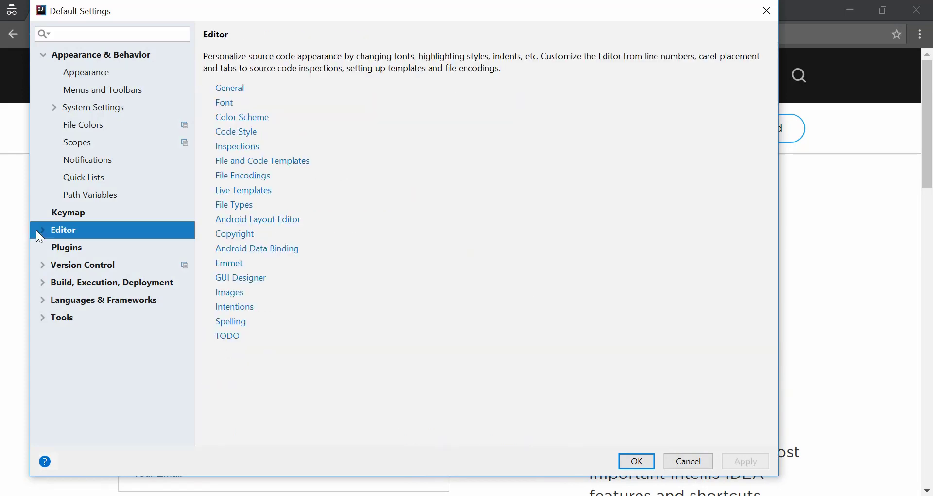
{"action": "left_click", "coordinate": [41, 230]}
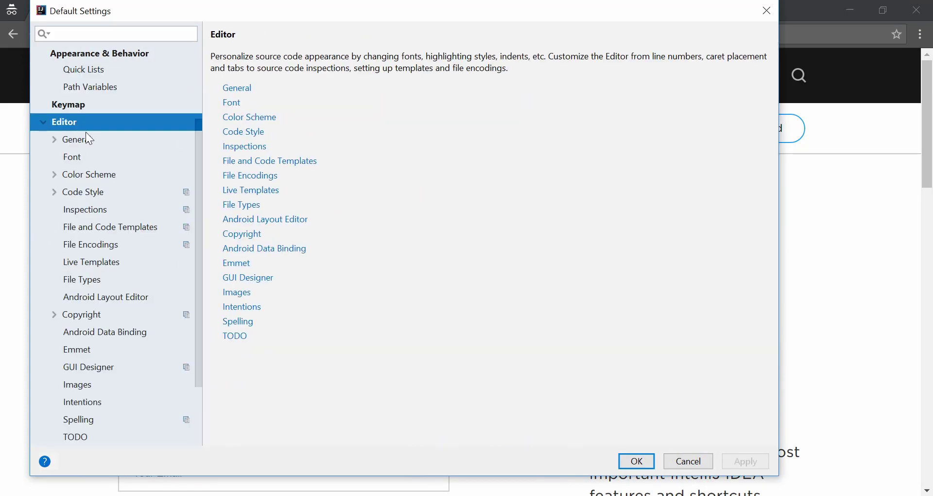
{"action": "left_click", "coordinate": [87, 149]}
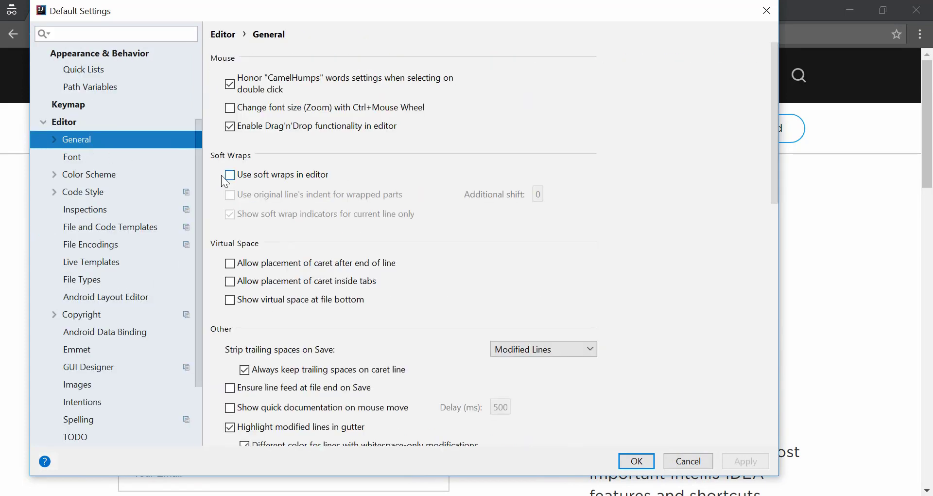
{"action": "left_click", "coordinate": [54, 139]}
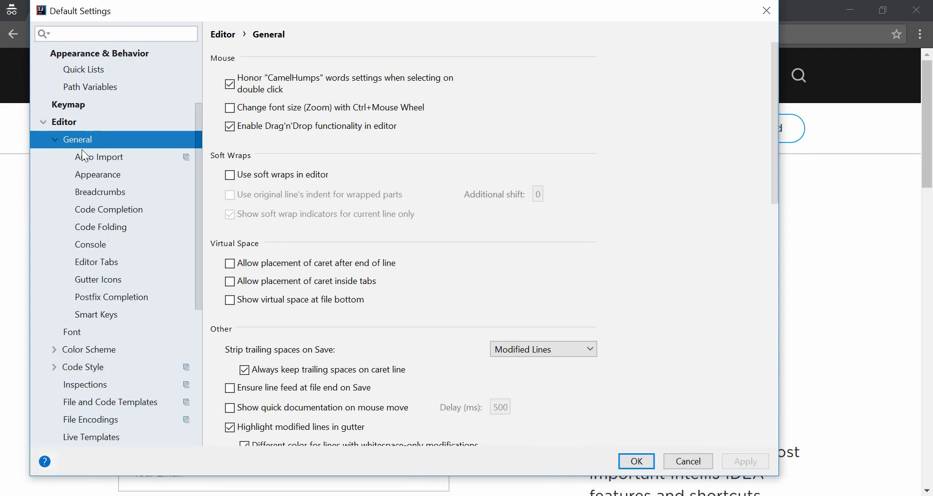
{"action": "left_click", "coordinate": [126, 157]}
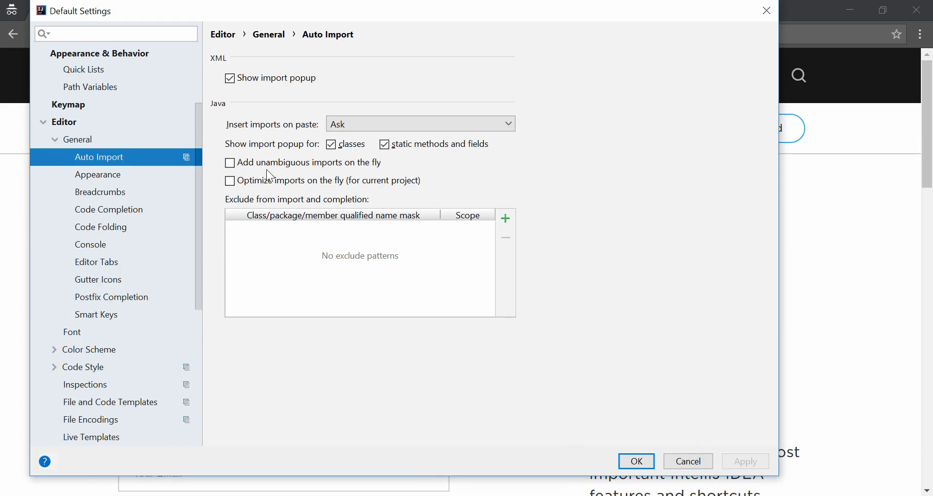
{"action": "left_click", "coordinate": [237, 165]}
{"action": "left_click", "coordinate": [231, 181]}
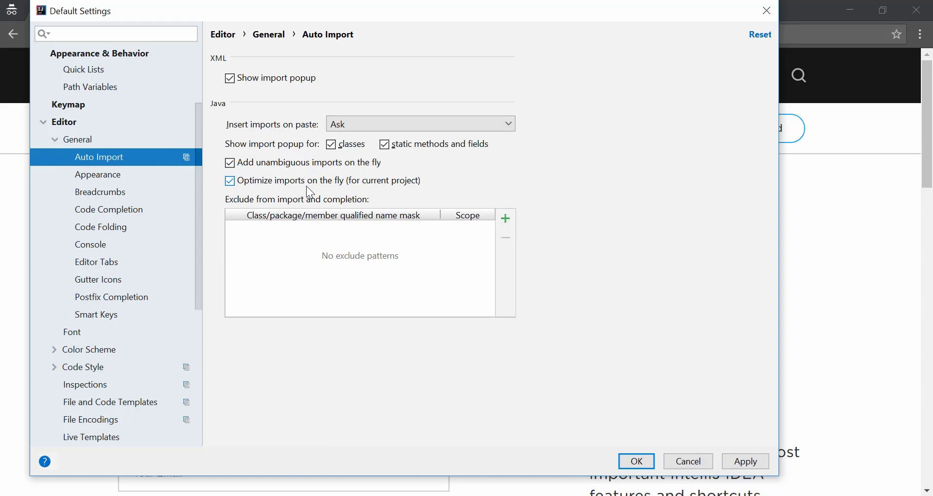
Turn off default code folding for "Closures" and generic constructor and method parameters, and save the default settings.
{"action": "left_click", "coordinate": [101, 179]}
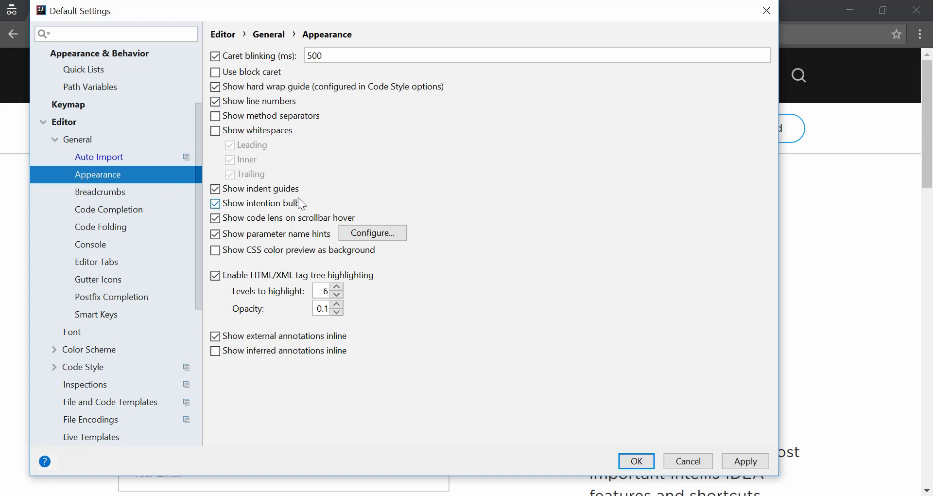
{"action": "left_click", "coordinate": [104, 226]}
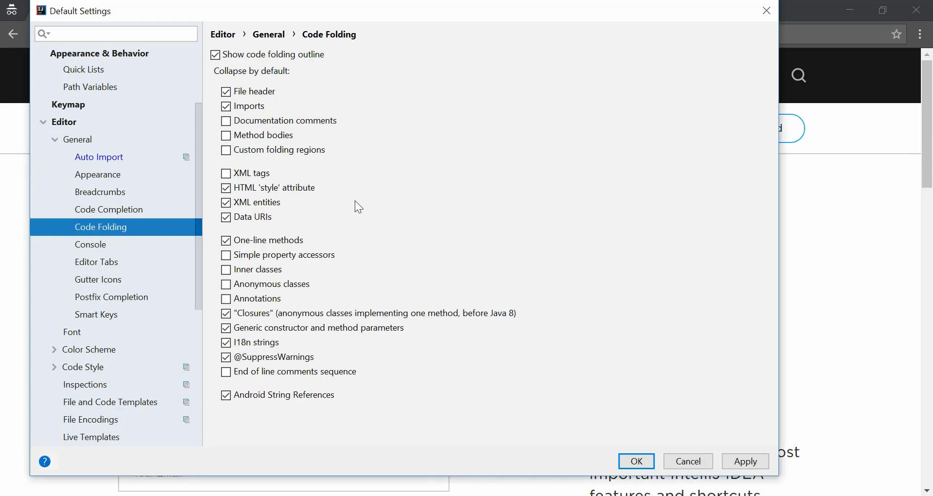
{"action": "left_click", "coordinate": [226, 313]}
{"action": "left_click", "coordinate": [227, 331]}
{"action": "left_click", "coordinate": [739, 462]}
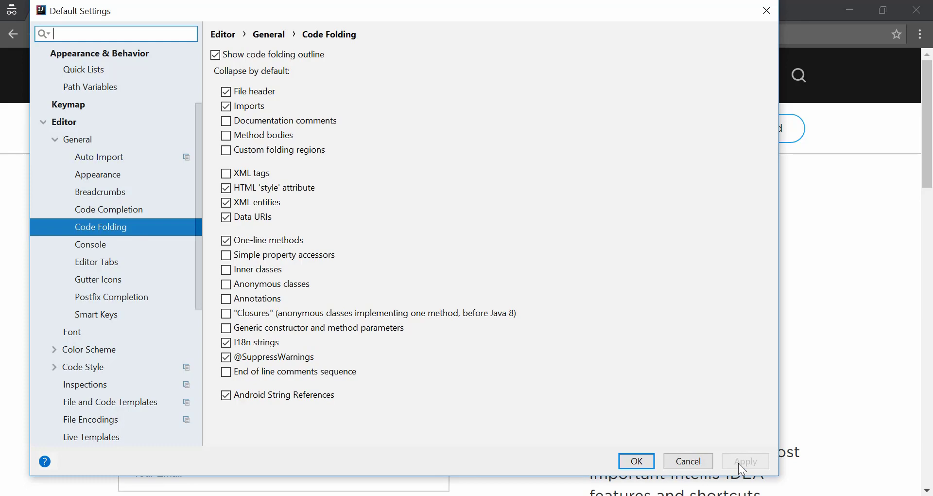
{"action": "left_click", "coordinate": [638, 461]}
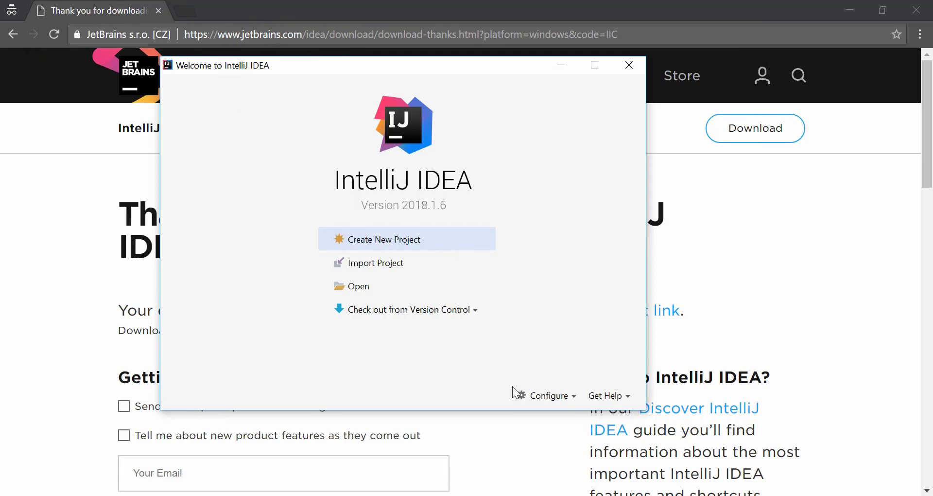
{"action": "left_click", "coordinate": [548, 396]}
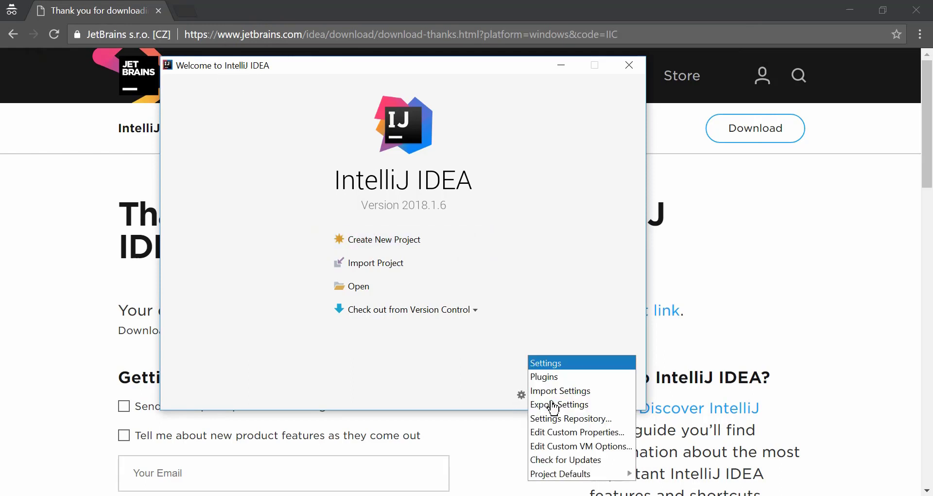
{"action": "left_click", "coordinate": [381, 366]}
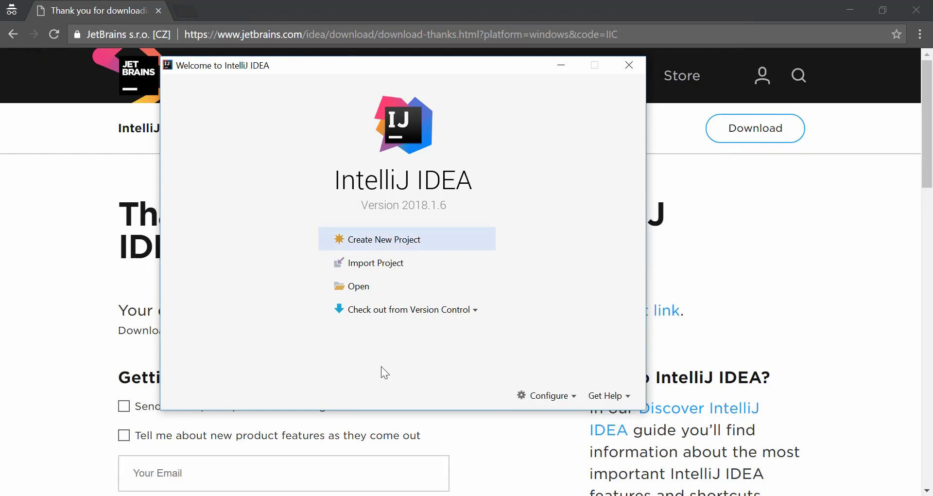